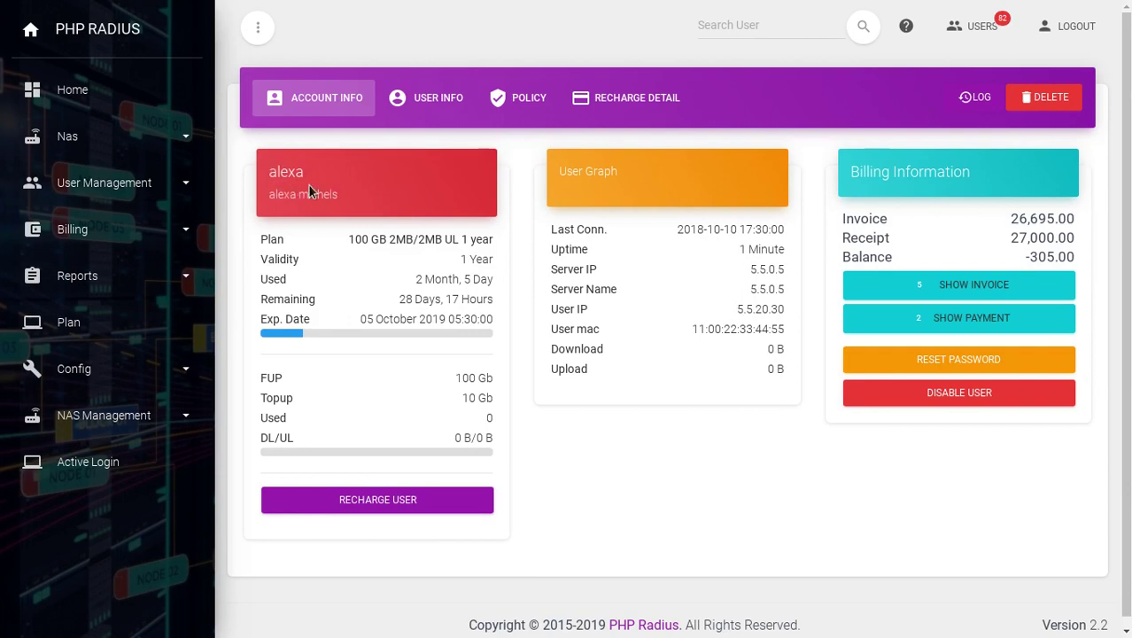
Open the user's policy settings and check the Simultaneous-Use field and the MAC addresses offered for Mac Binding.
click(529, 100)
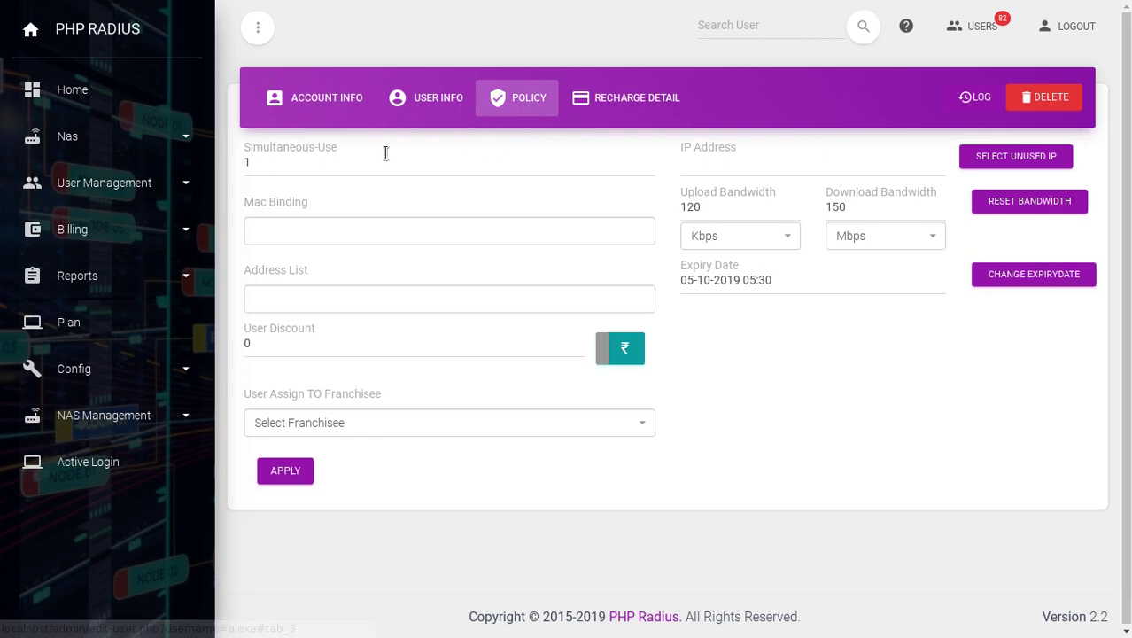
click(351, 161)
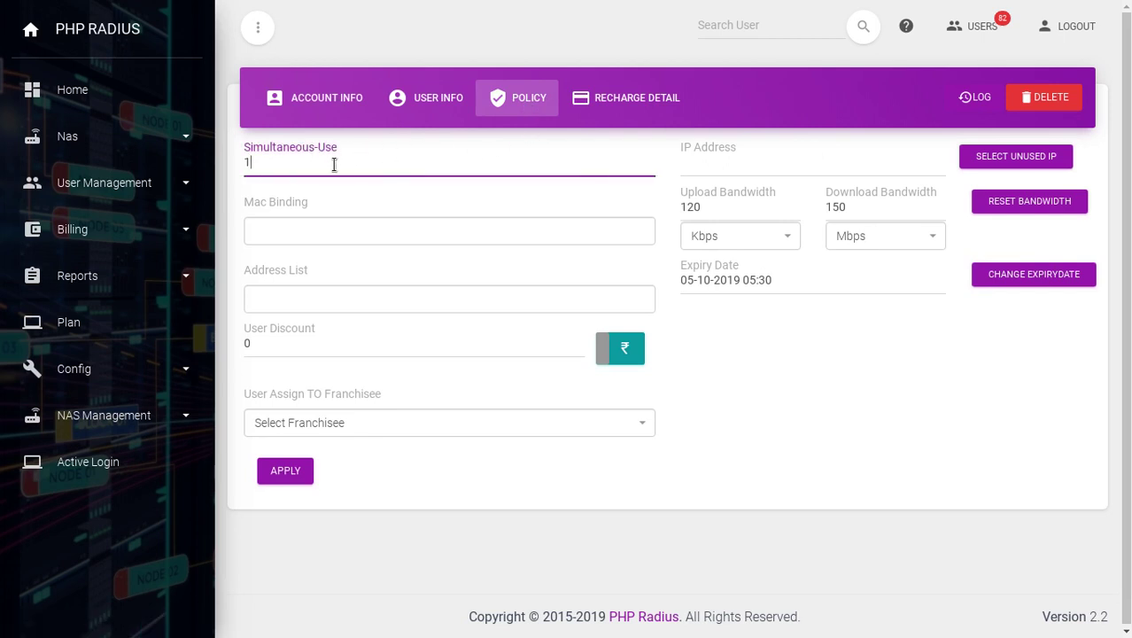
click(277, 223)
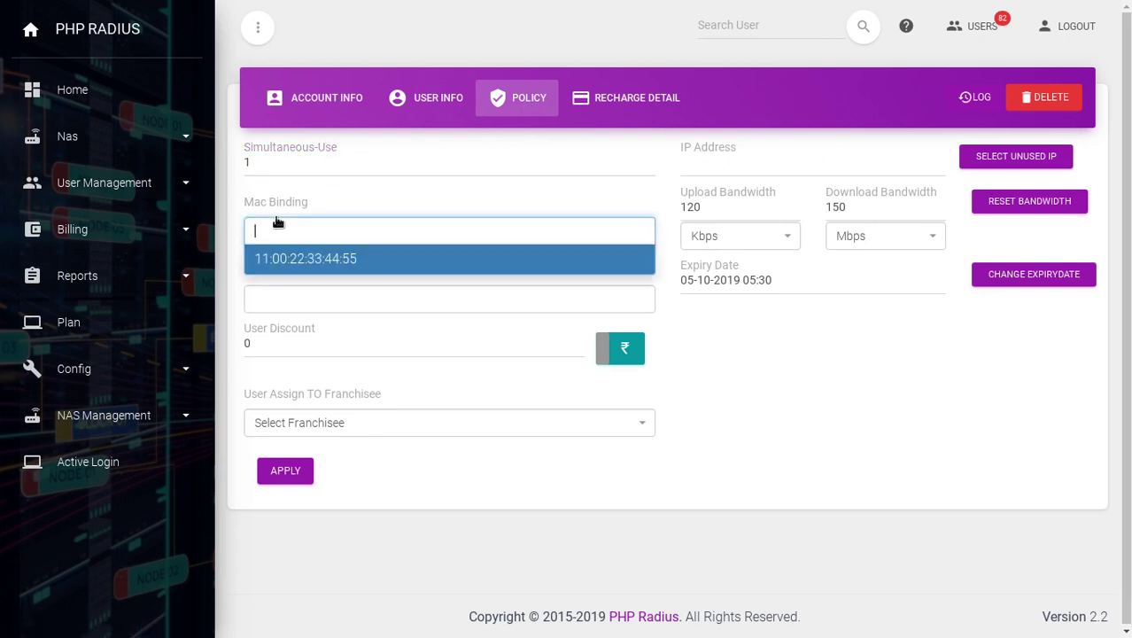
click(323, 209)
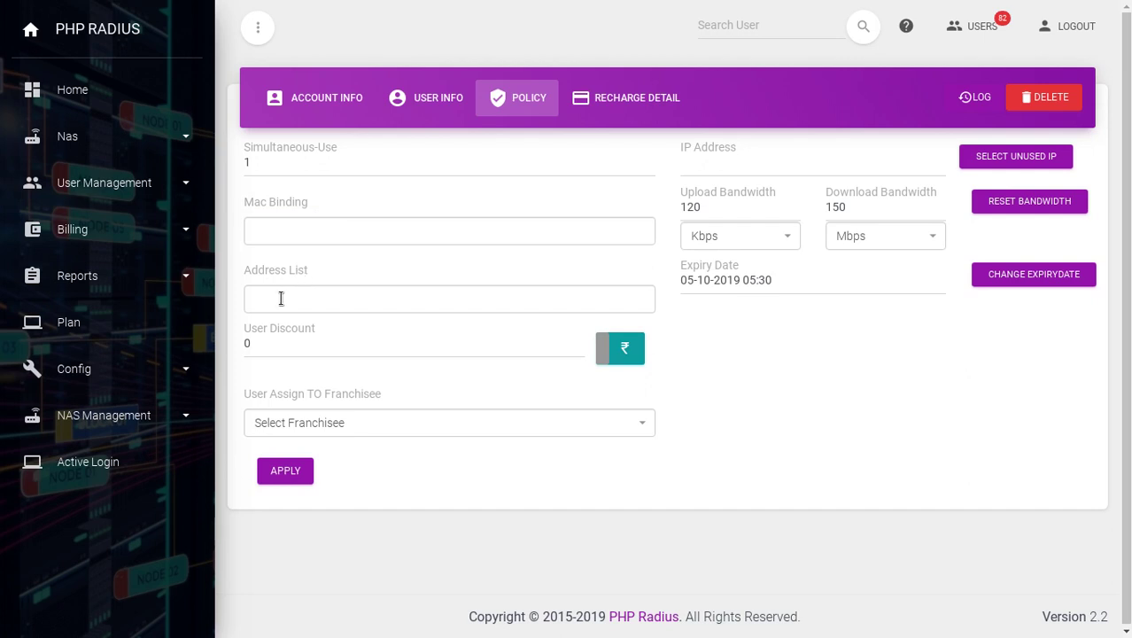
Set the User Discount to 5 and switch its type to percent.
click(268, 341)
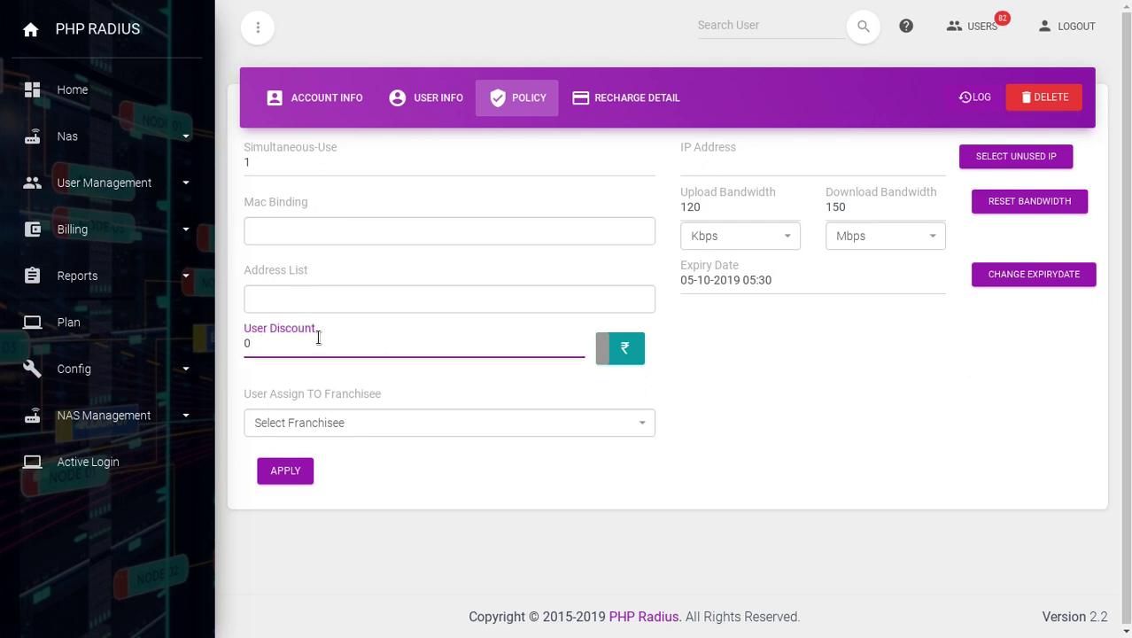
text(5)
click(633, 357)
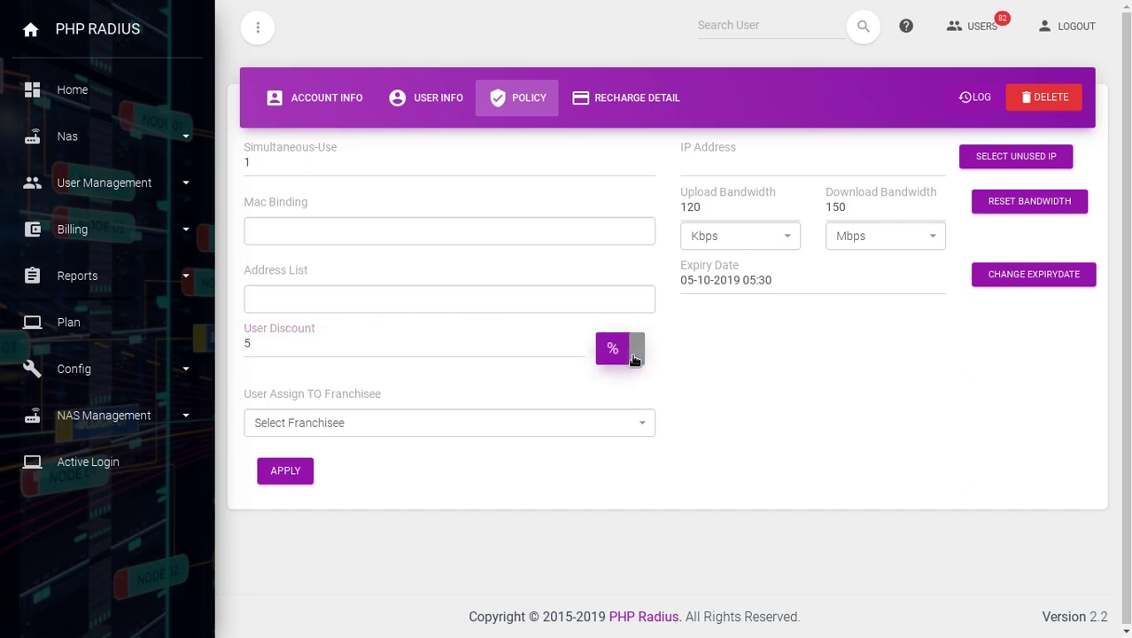
click(630, 359)
click(629, 359)
Look through the franchisees available for assigning the user, leaving the assignment at Select Franchisee.
click(396, 432)
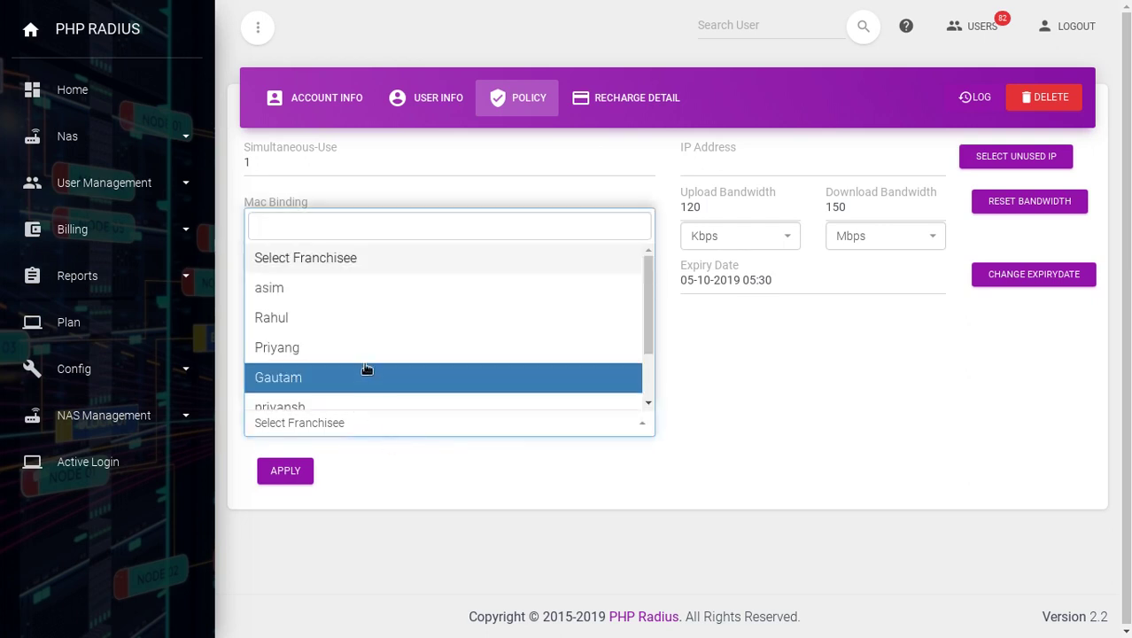
scroll(381, 355, down, 2)
scroll(381, 355, up, 3)
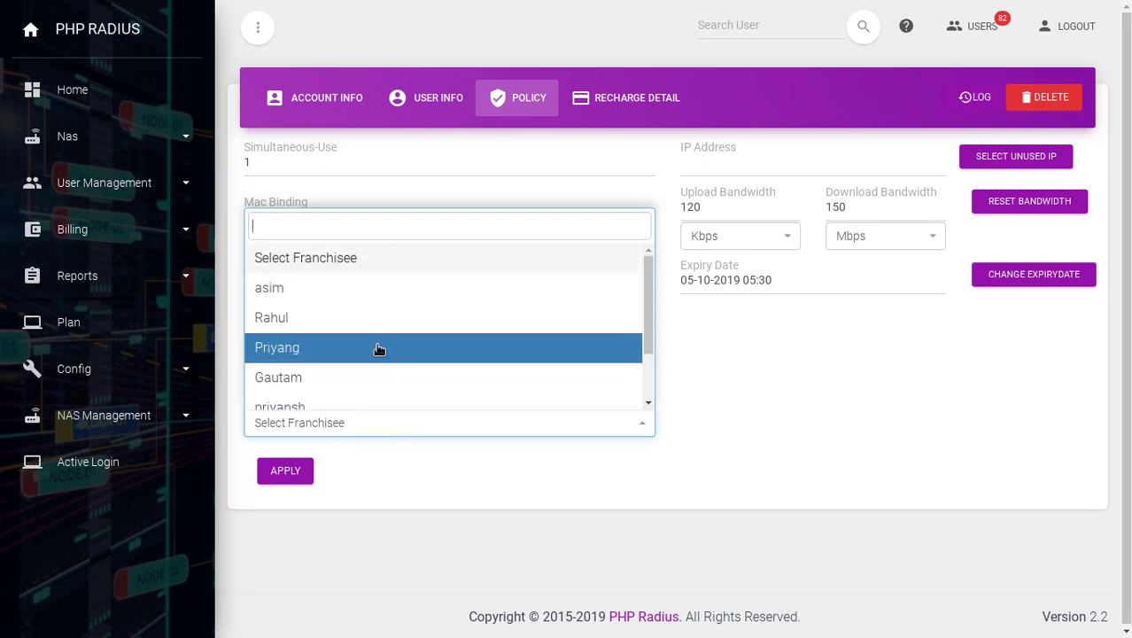
click(308, 270)
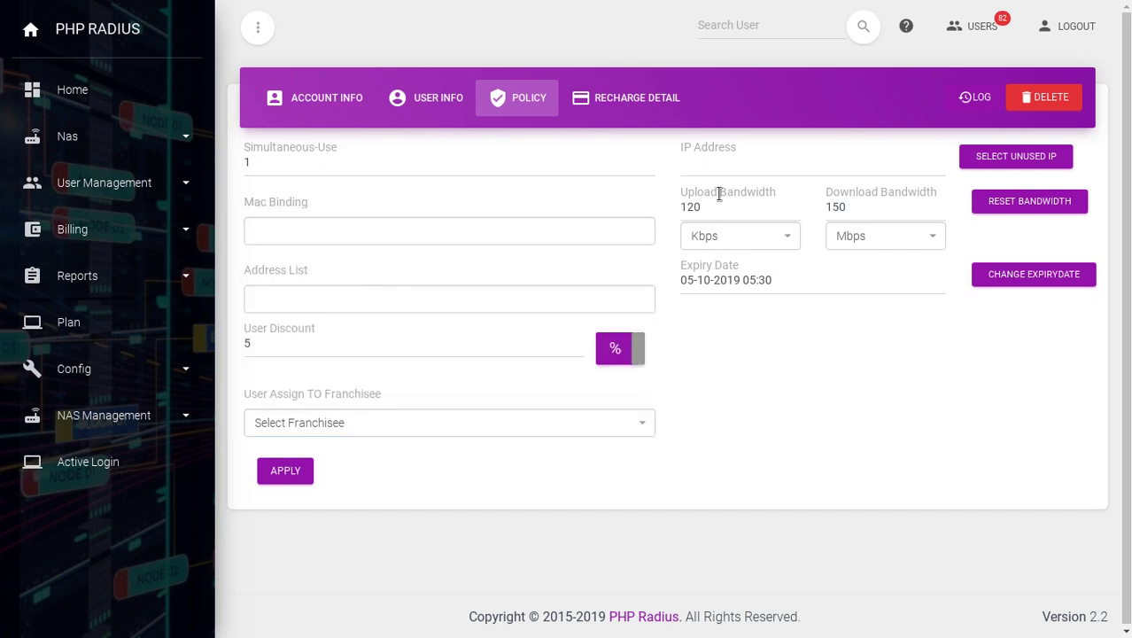
click(703, 169)
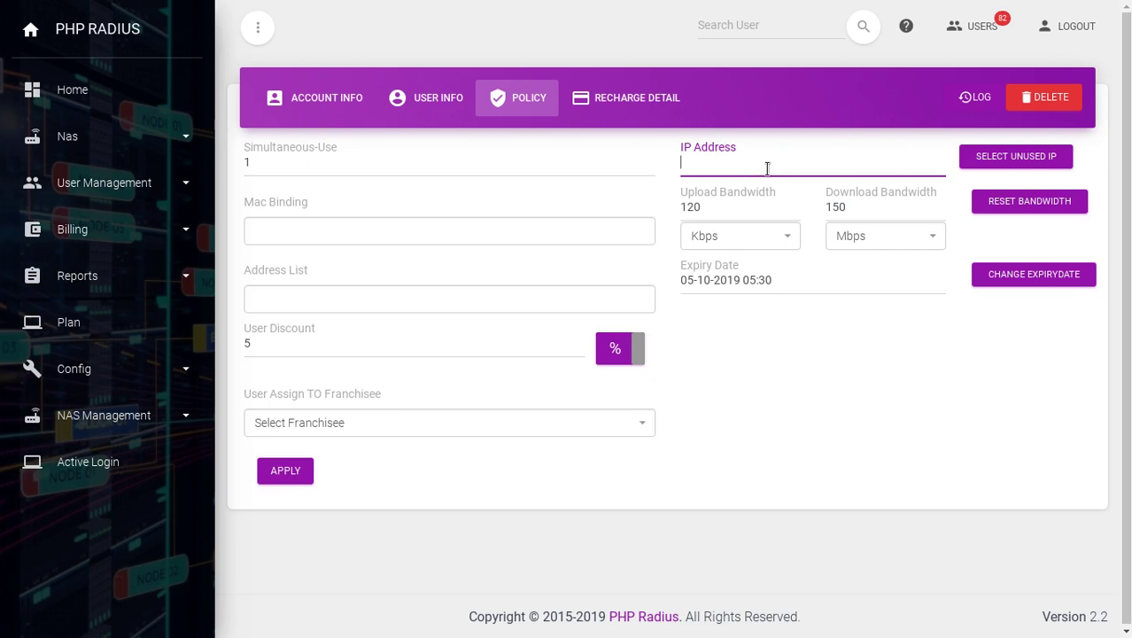
text(1)
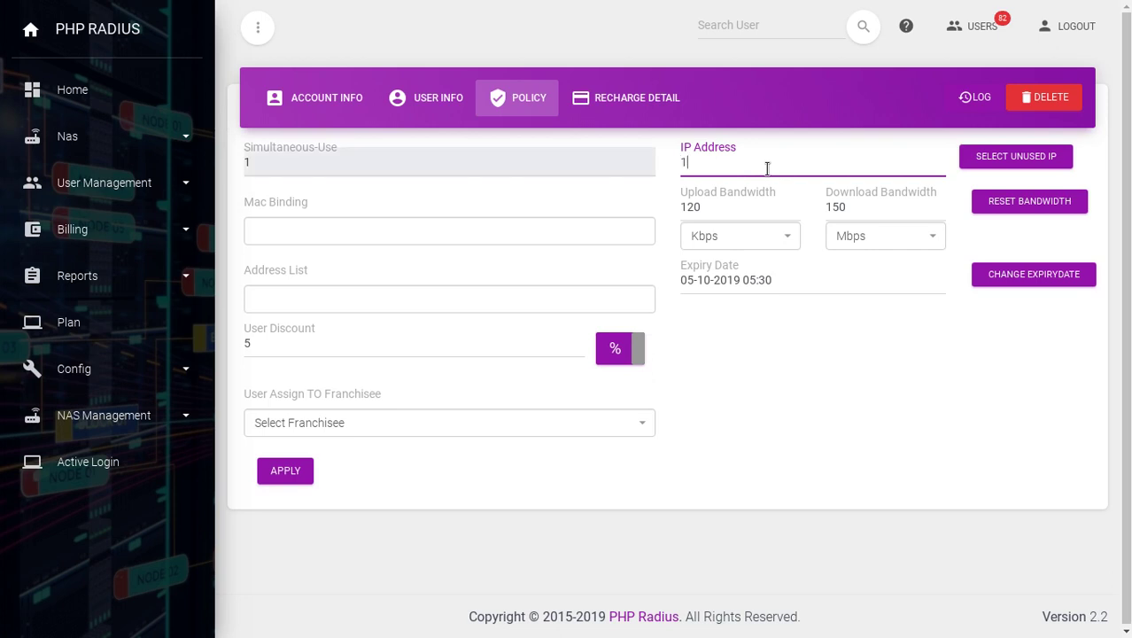
text(.2.50)
key(BackSpace)
key(BackSpace)
key(BackSpace)
key(BackSpace)
key(BackSpace)
key(BackSpace)
key(BackSpace)
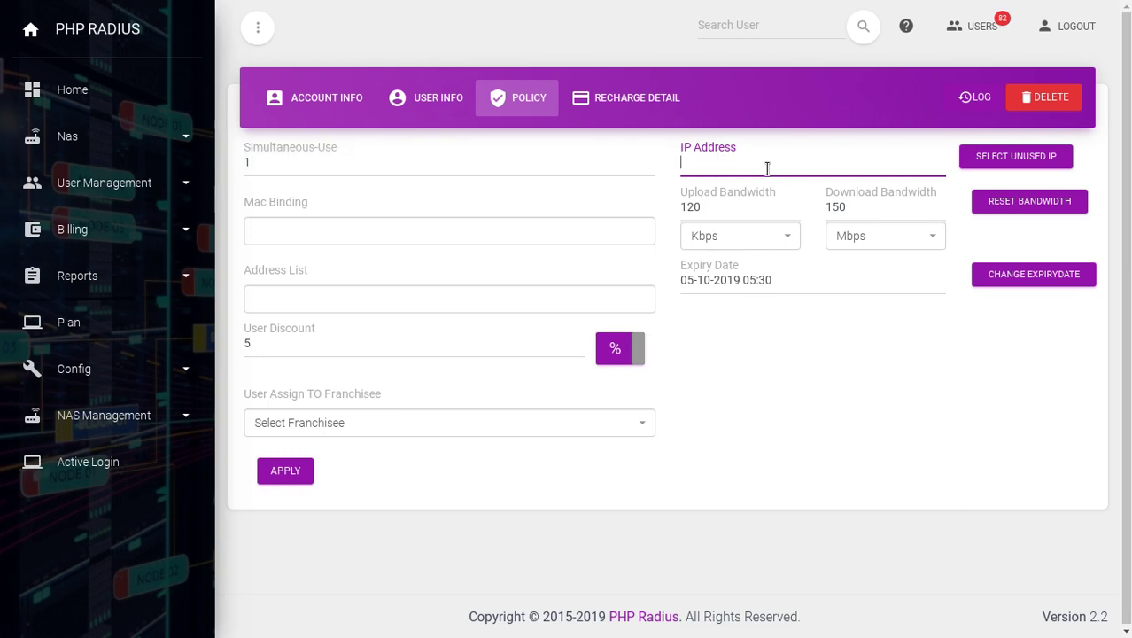
View the NAS, IP range and IP choices for picking an unused IP, and close them without selecting any.
click(994, 167)
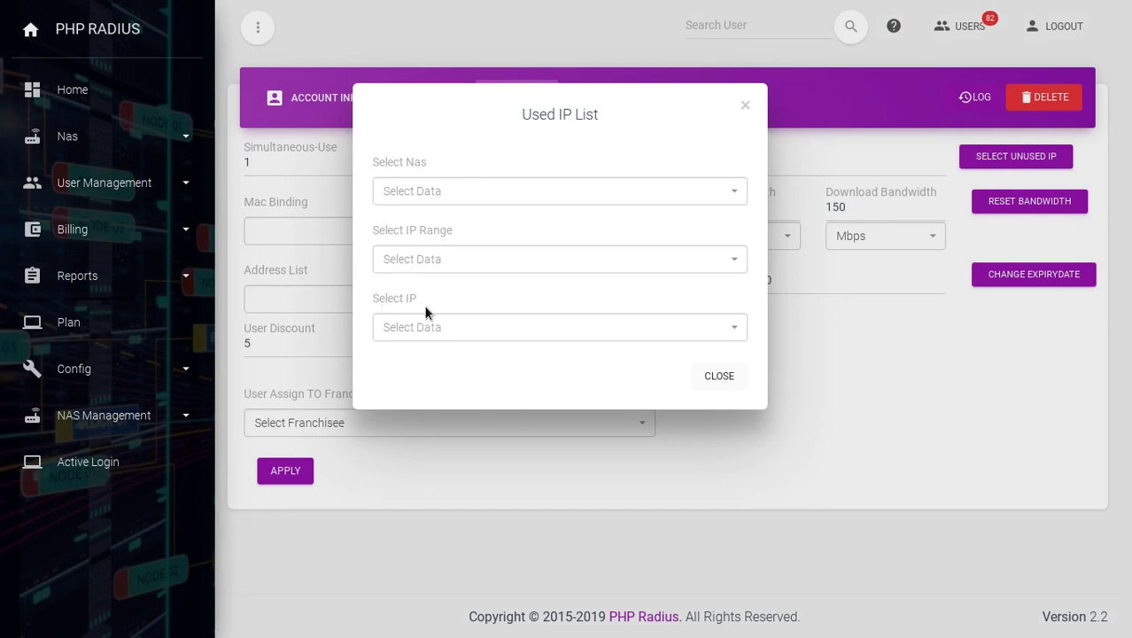
click(722, 377)
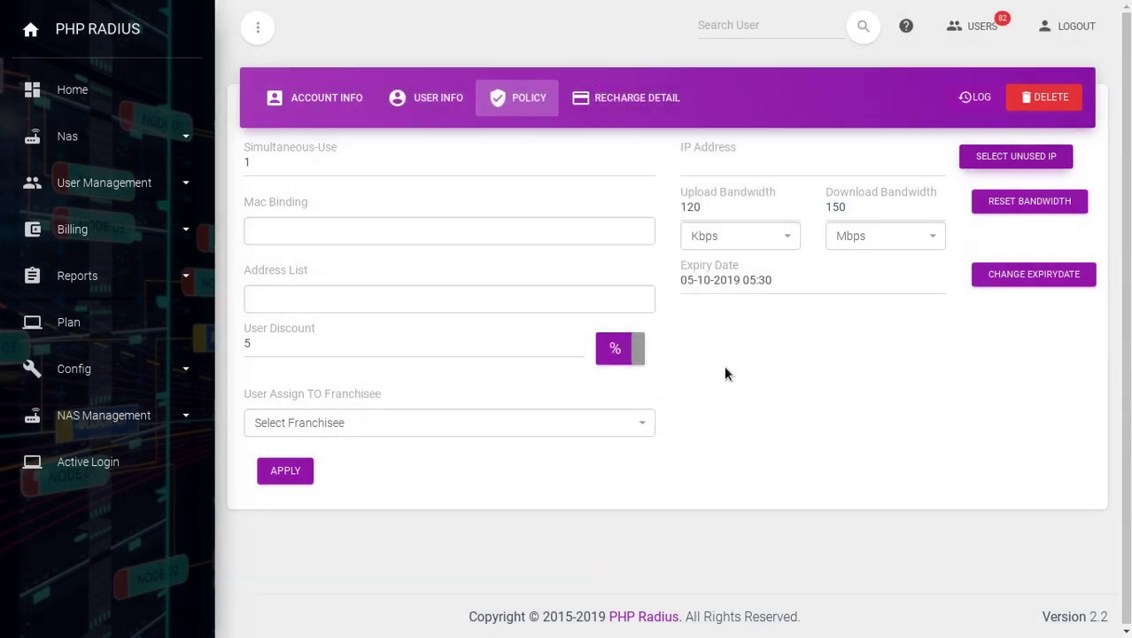
Set the Upload Bandwidth to 125 with the unit Mbps.
click(730, 208)
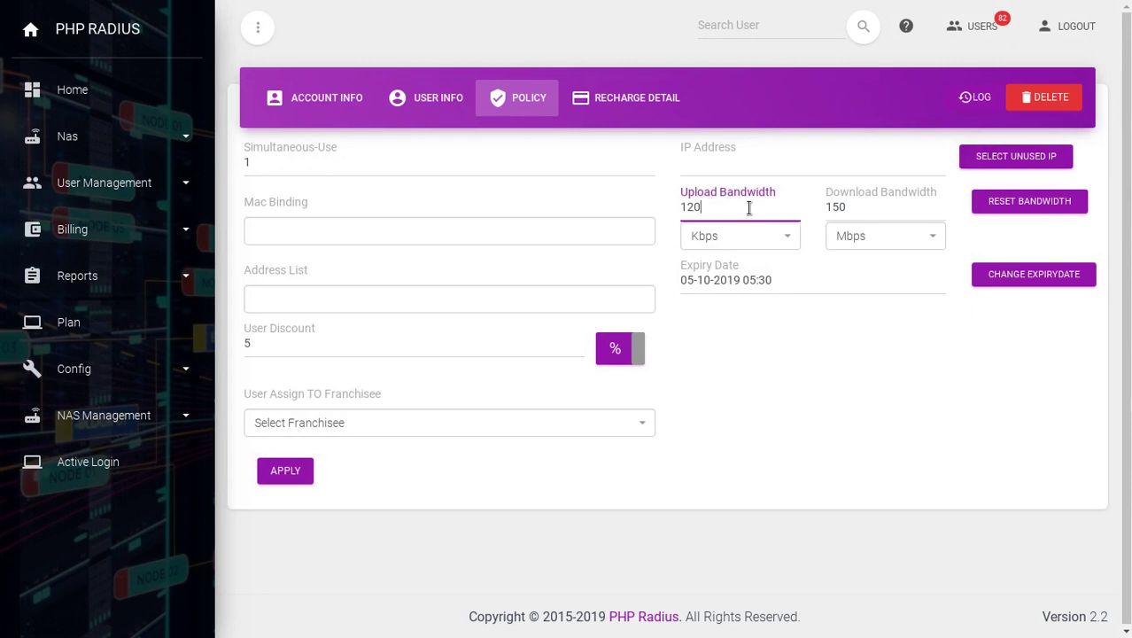
key(BackSpace)
key(BackSpace)
text(12)
key(BackSpace)
text(25)
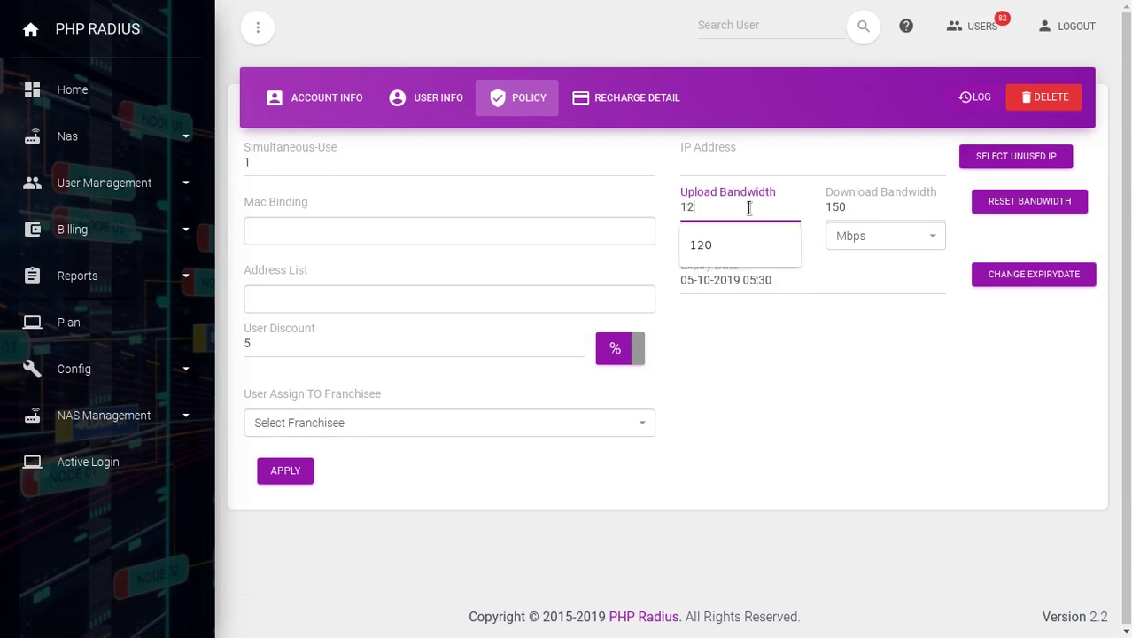
click(732, 246)
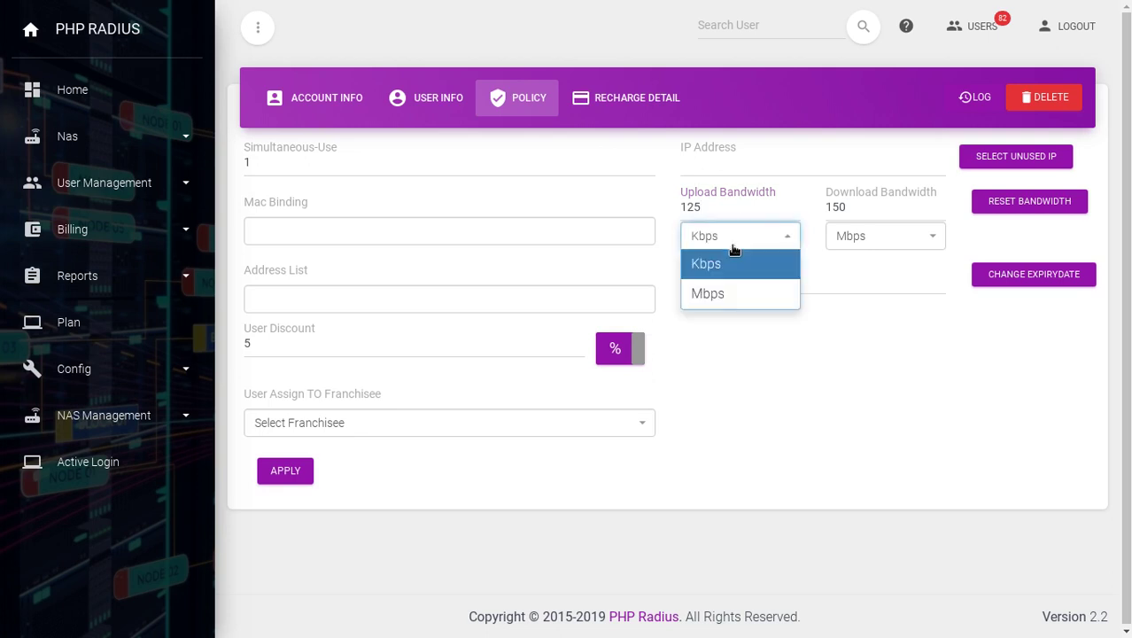
click(729, 294)
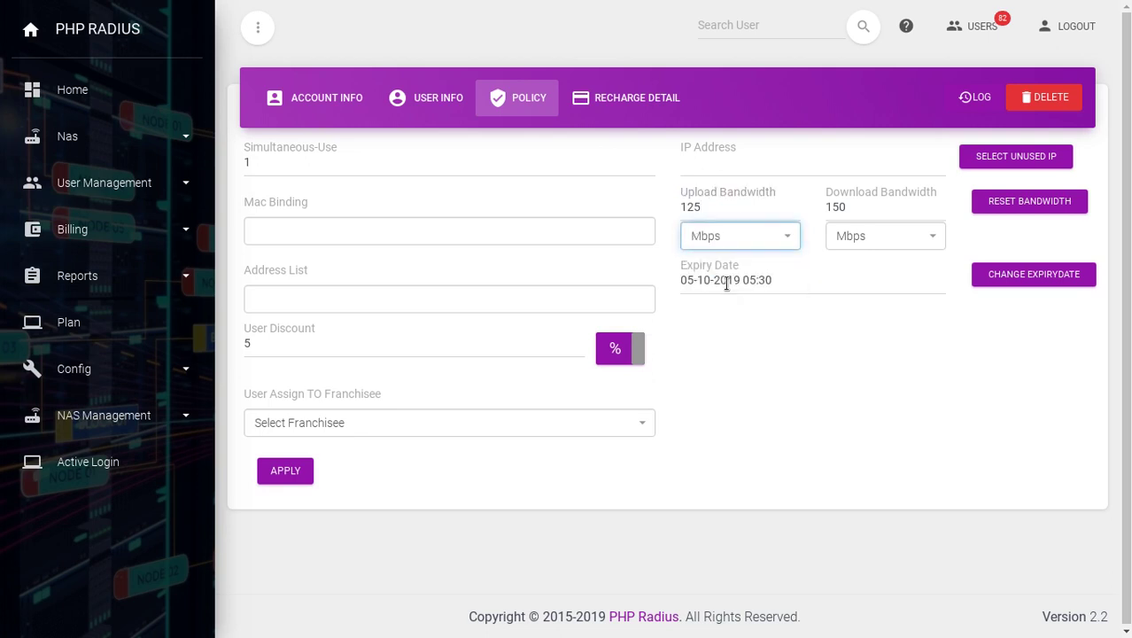
Set the Download Bandwidth to 125 with the unit Mbps.
click(866, 206)
key(BackSpace)
key(BackSpace)
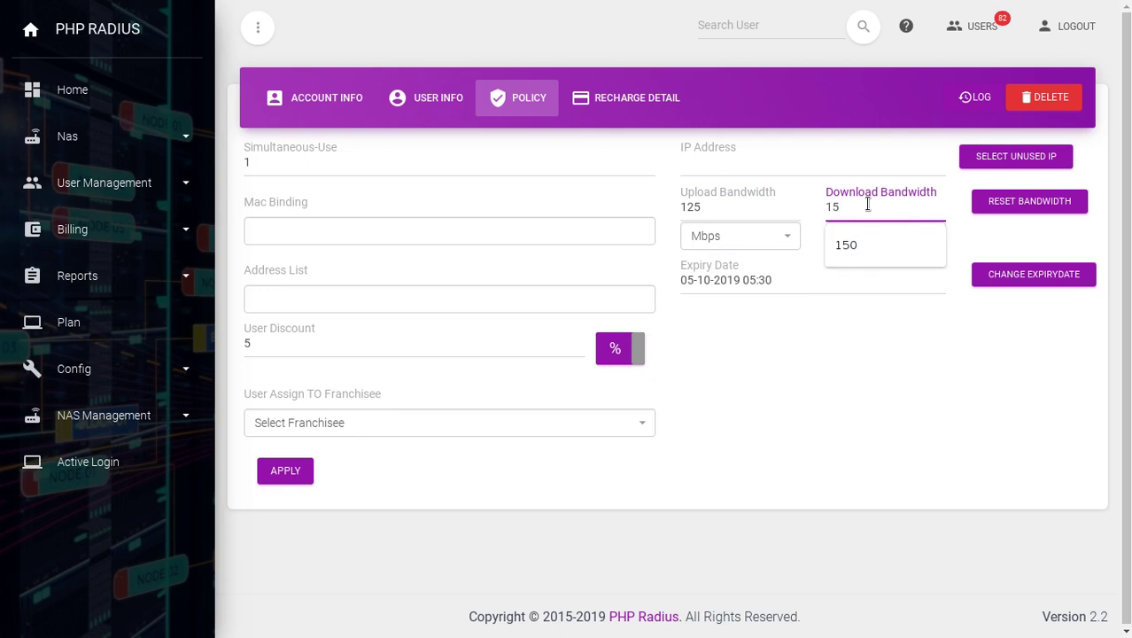
text(25)
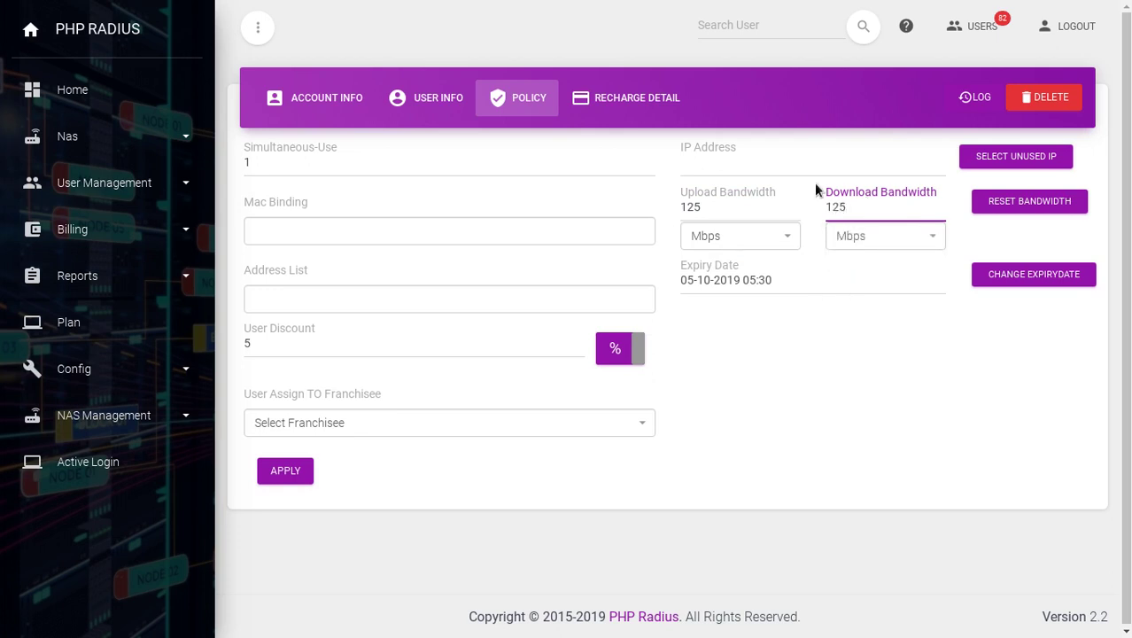
click(877, 245)
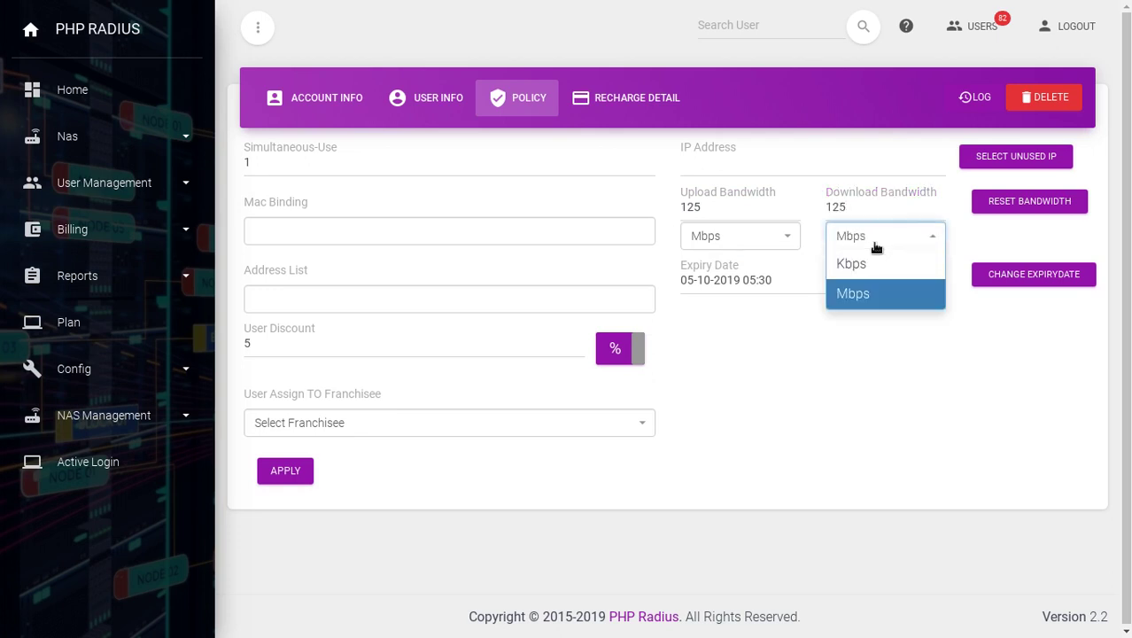
click(875, 292)
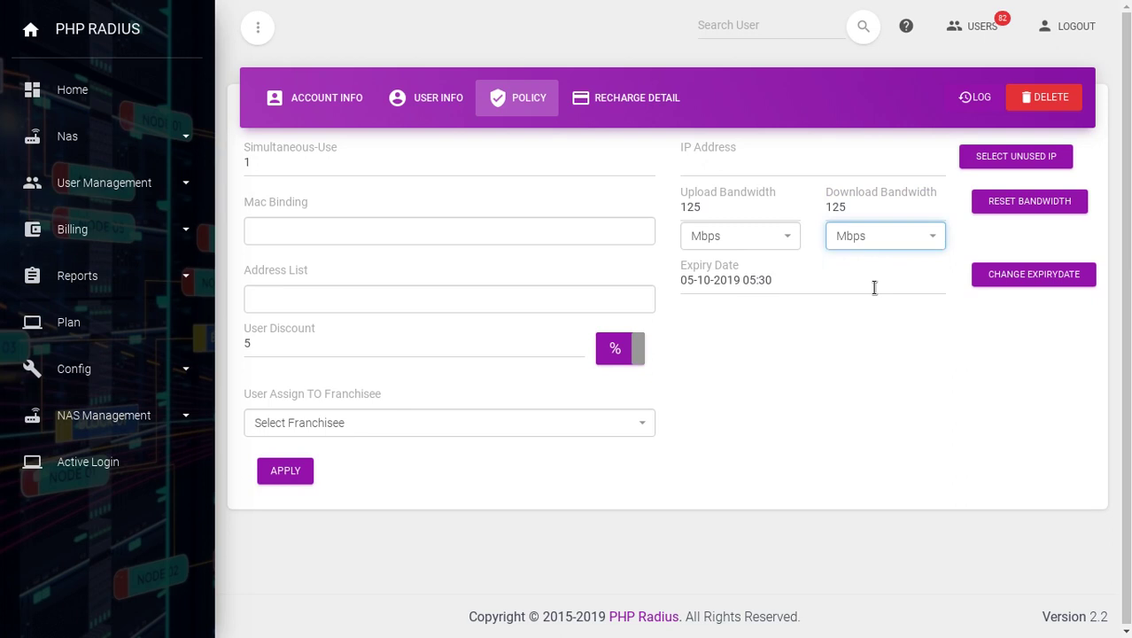
click(978, 243)
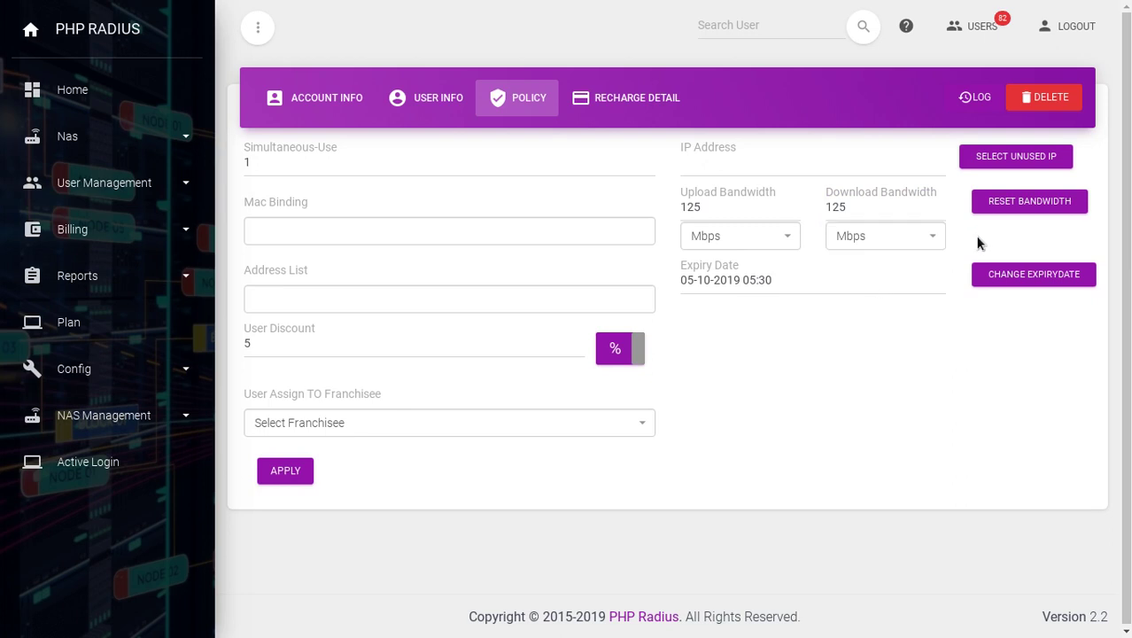
click(773, 280)
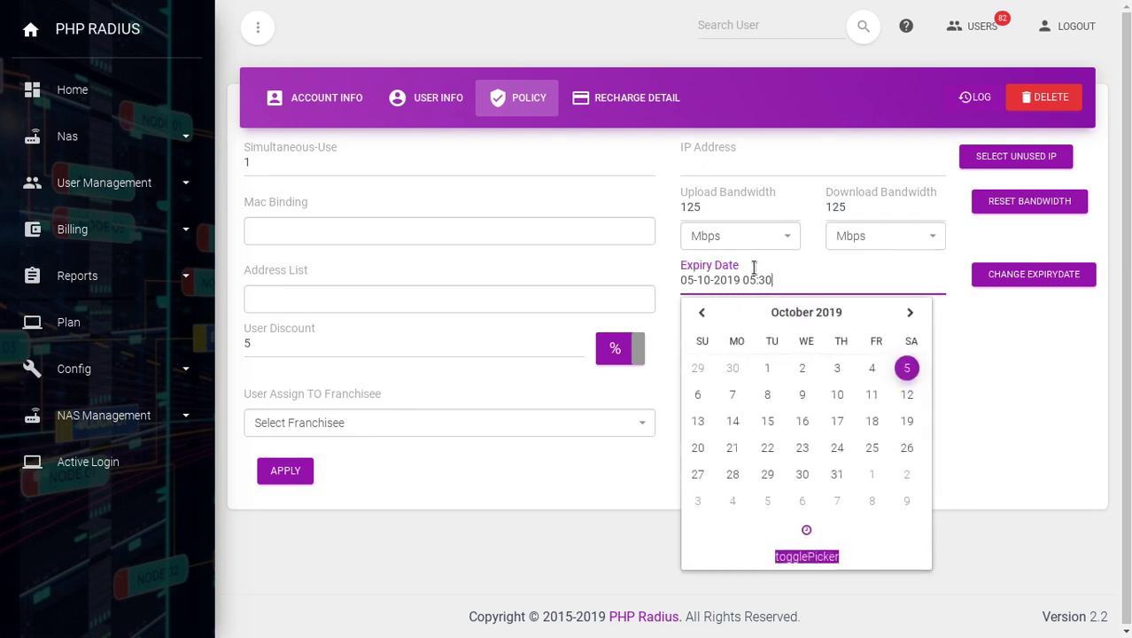
click(910, 312)
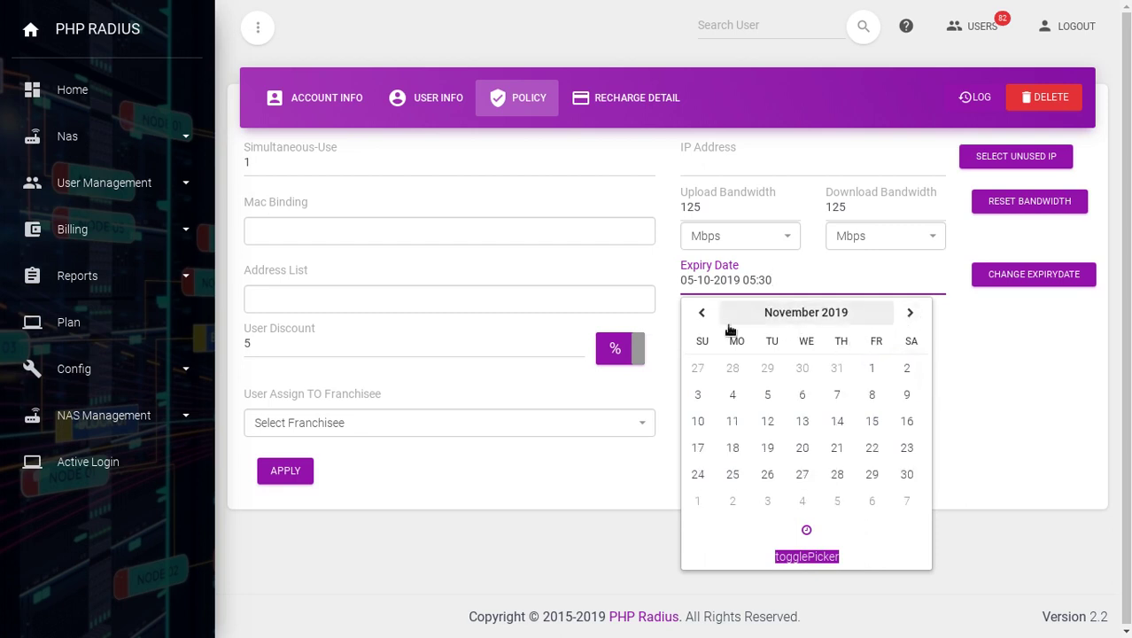
click(701, 312)
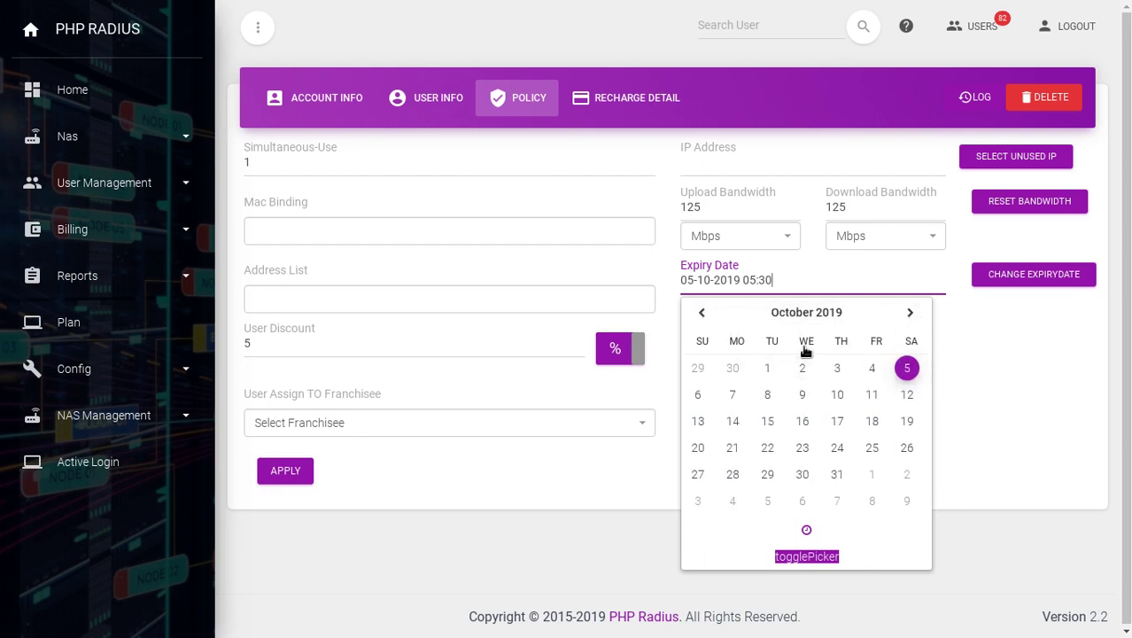
click(700, 314)
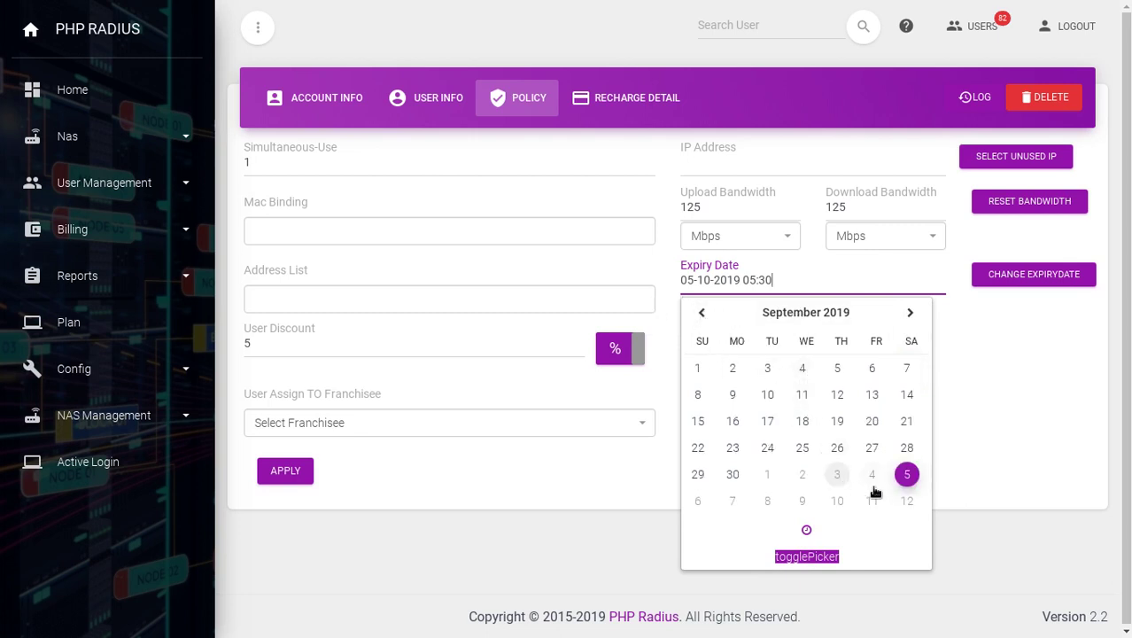
click(907, 316)
click(803, 397)
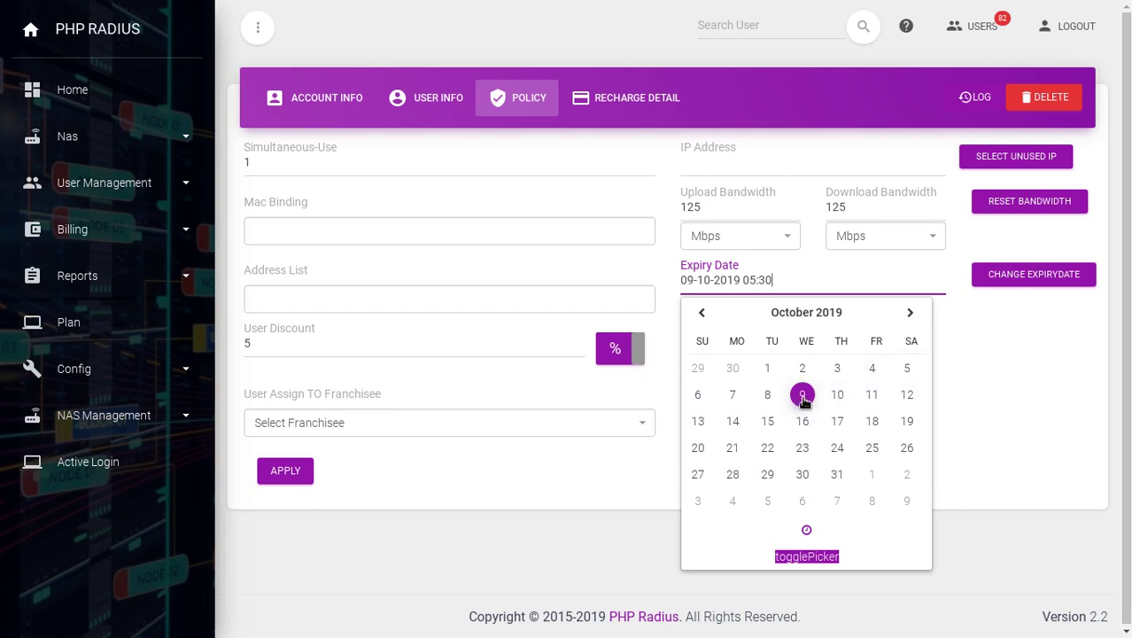
click(957, 380)
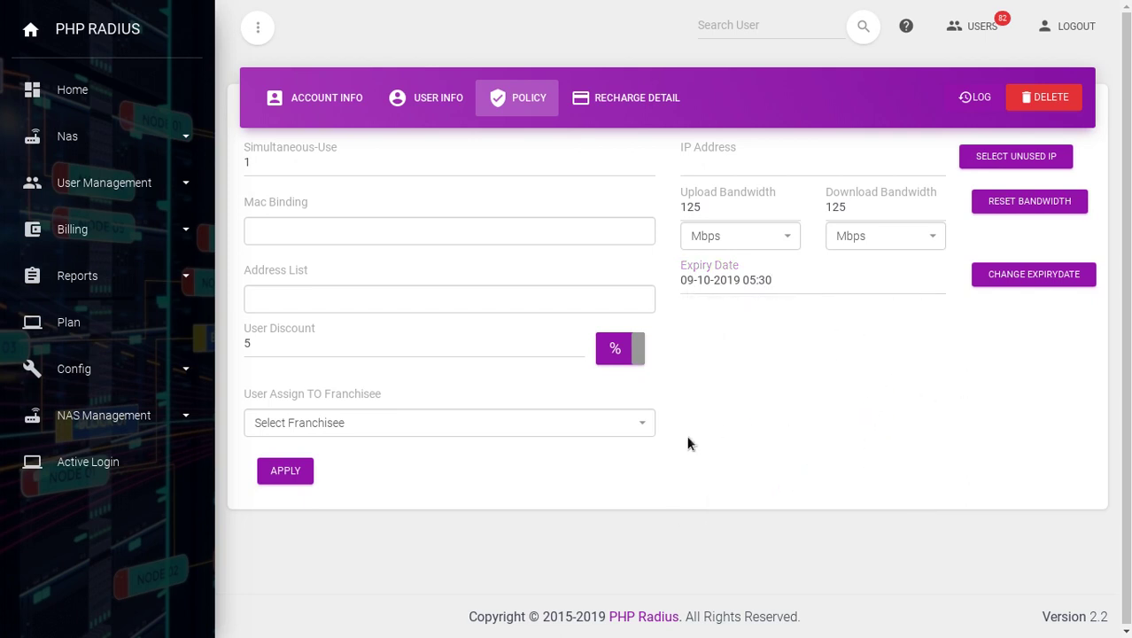
click(296, 478)
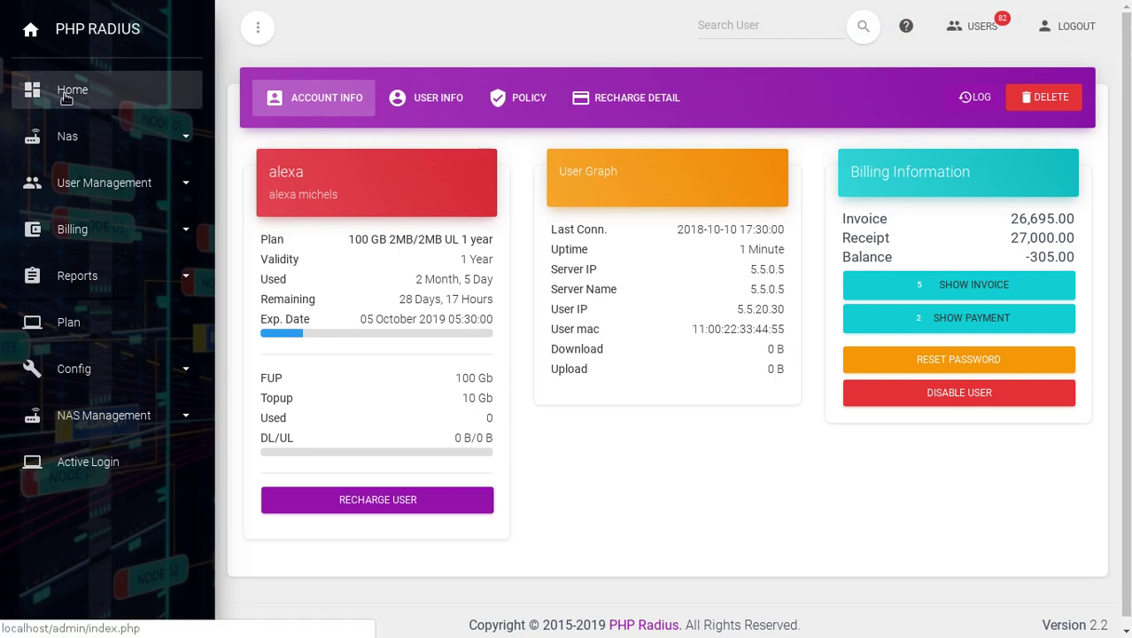
Return to the home dashboard, search for another user by first name, and open the matching account that uses a MAC address as username.
click(89, 101)
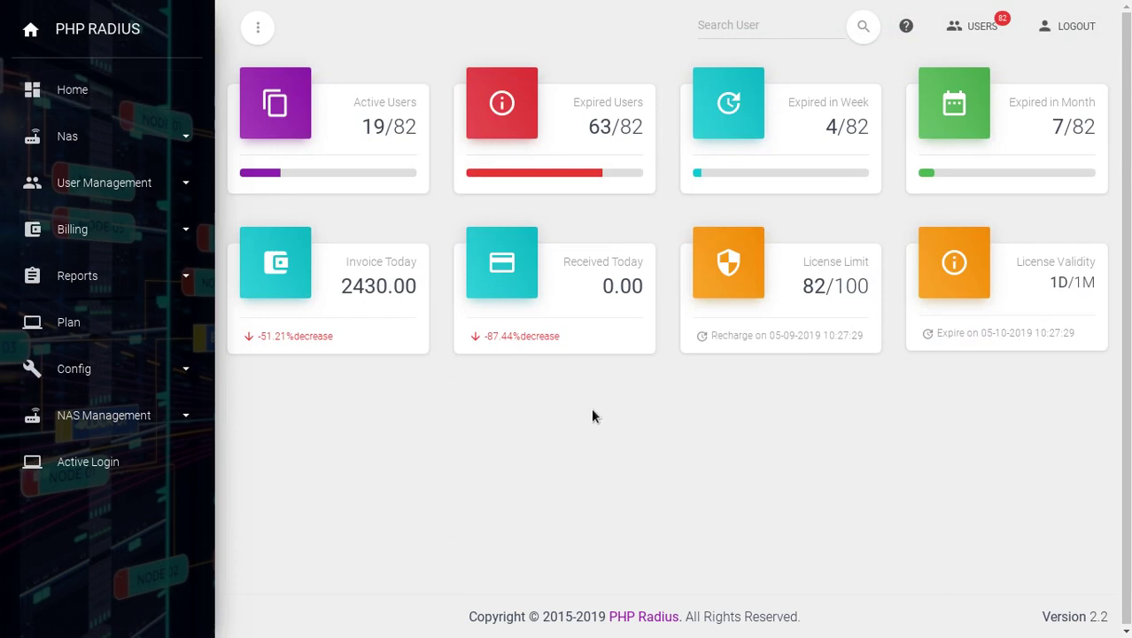
click(724, 30)
text(aart)
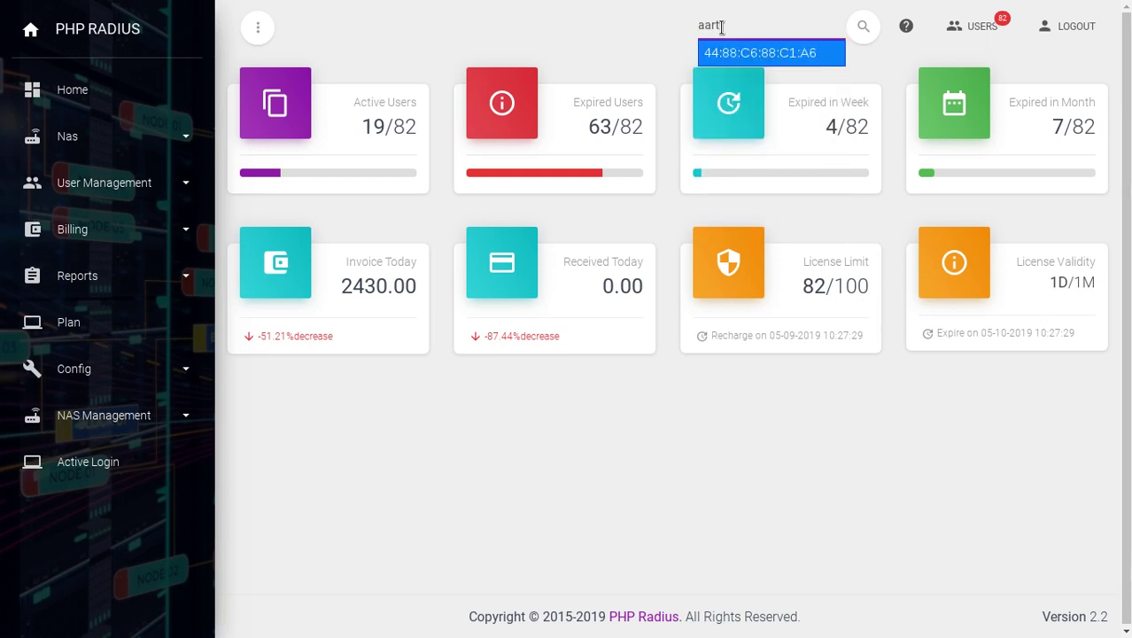
text(i)
click(737, 60)
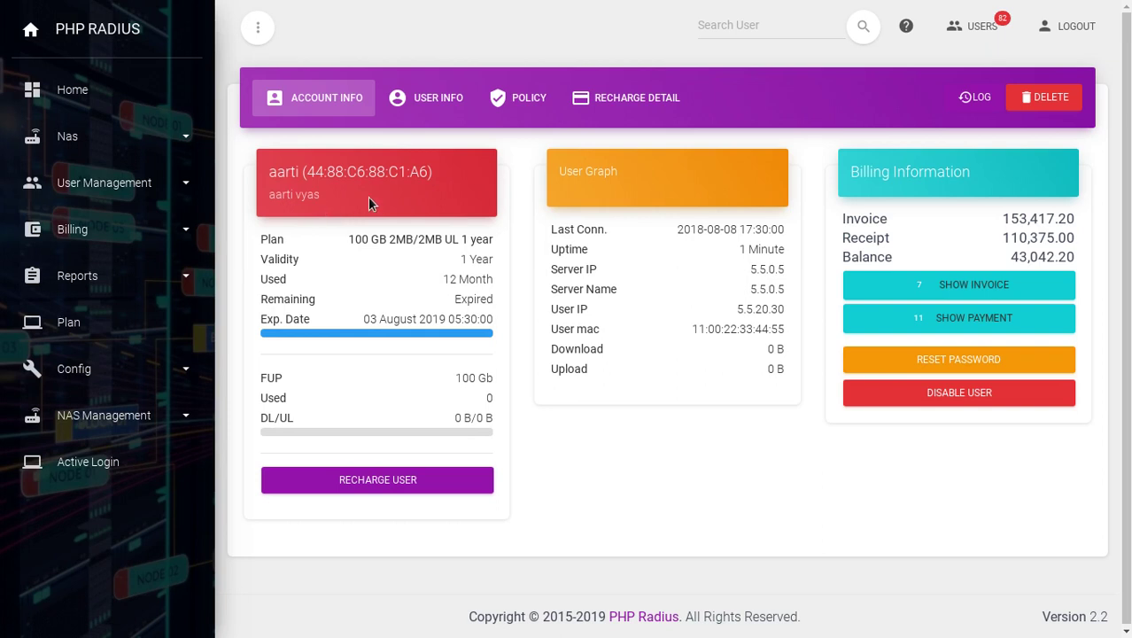
Open this user's policy settings and the Mac Change field for editing.
click(520, 105)
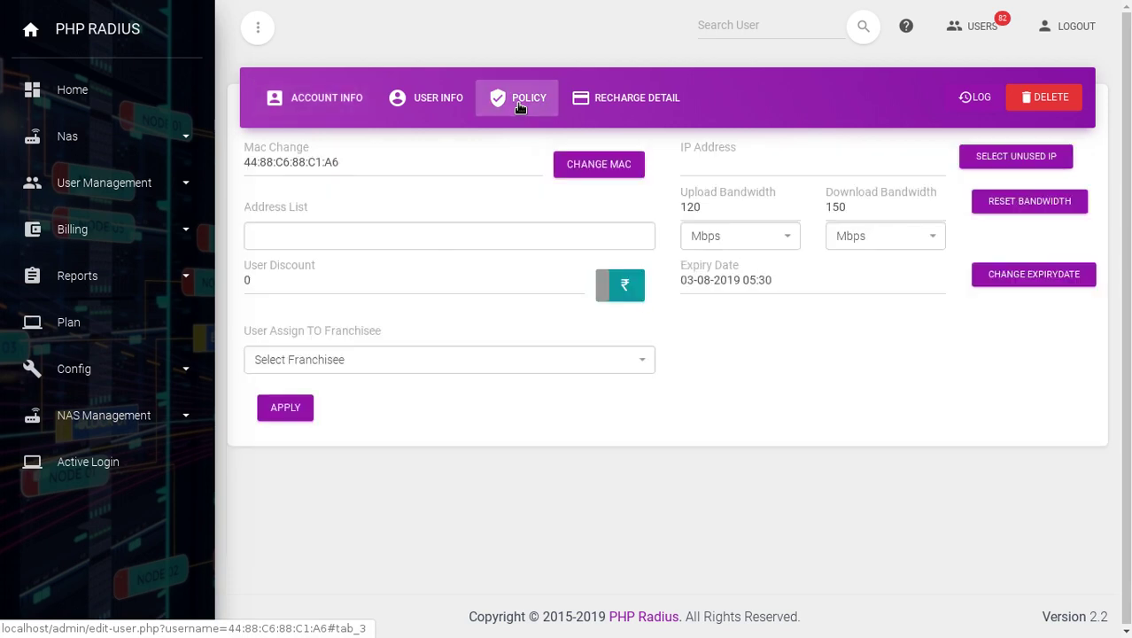
click(387, 163)
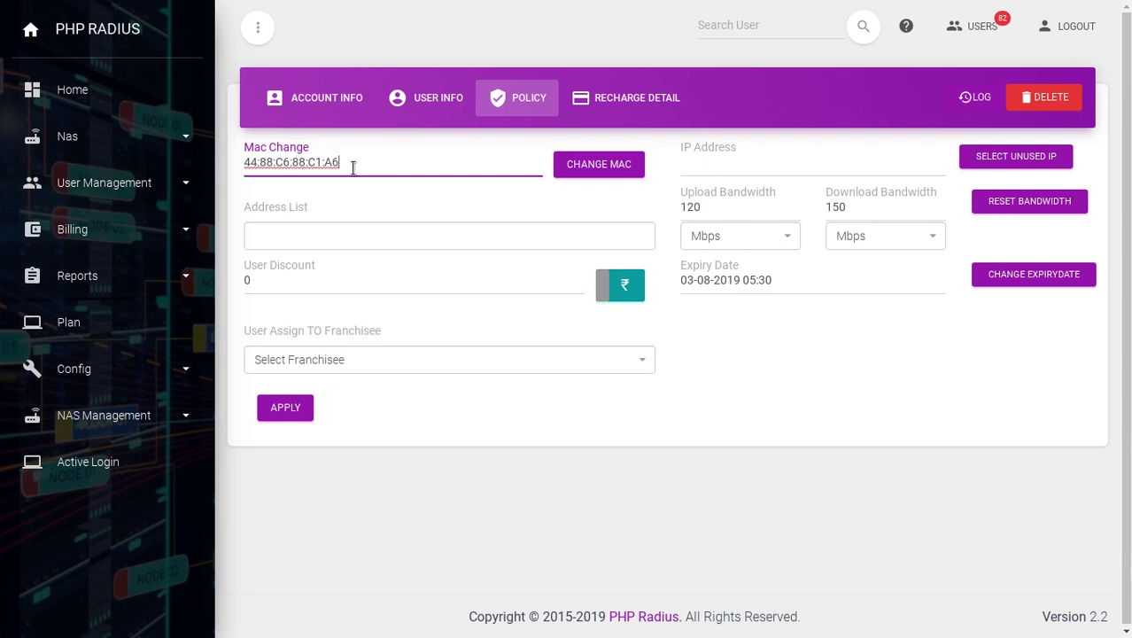
Set the User Discount to 100 as a rupee (₹) amount.
click(275, 212)
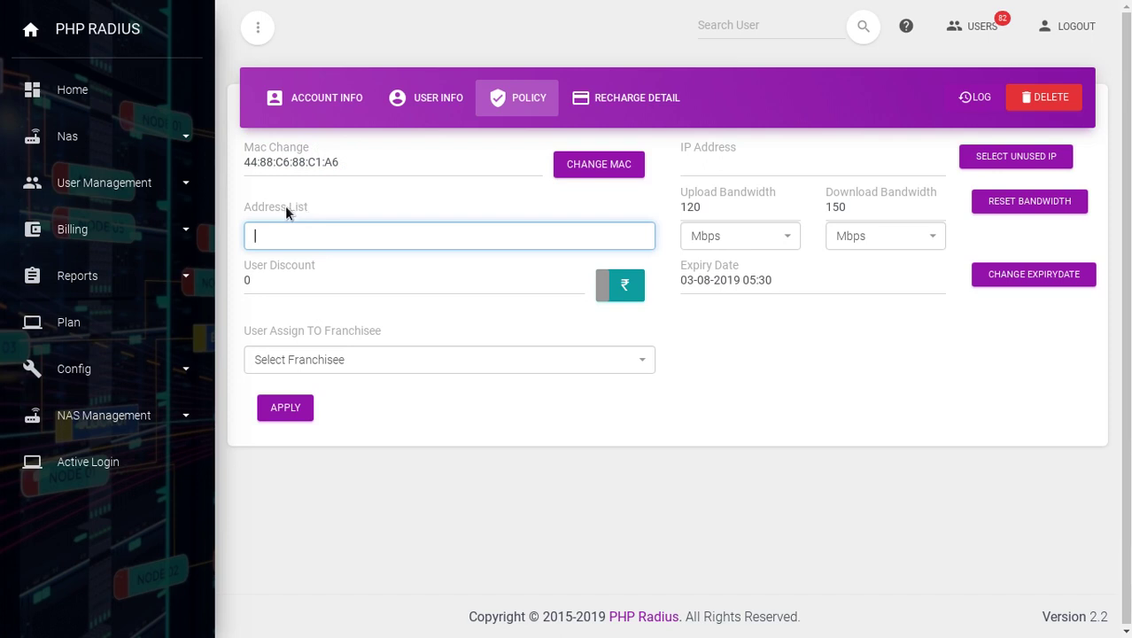
double_click(280, 273)
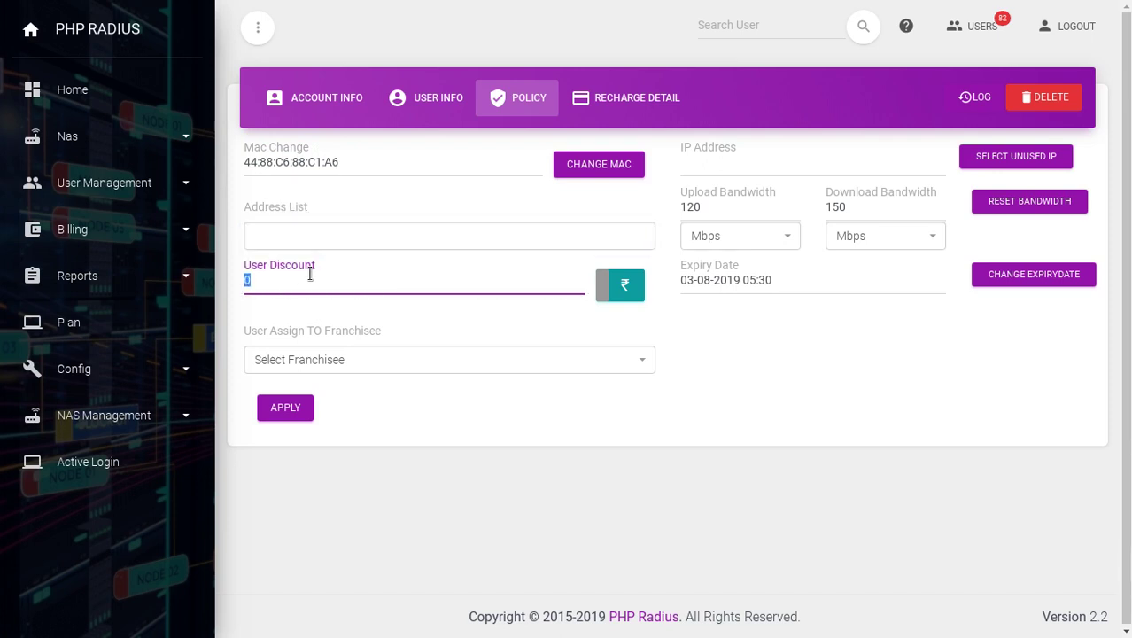
key(BackSpace)
text(100)
click(620, 286)
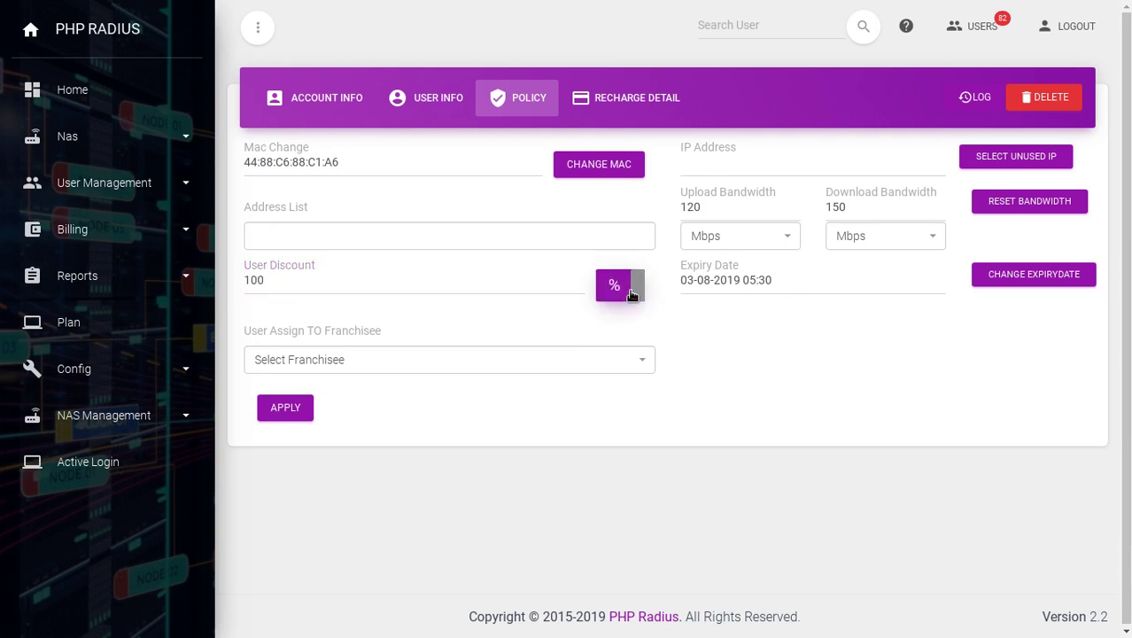
click(619, 290)
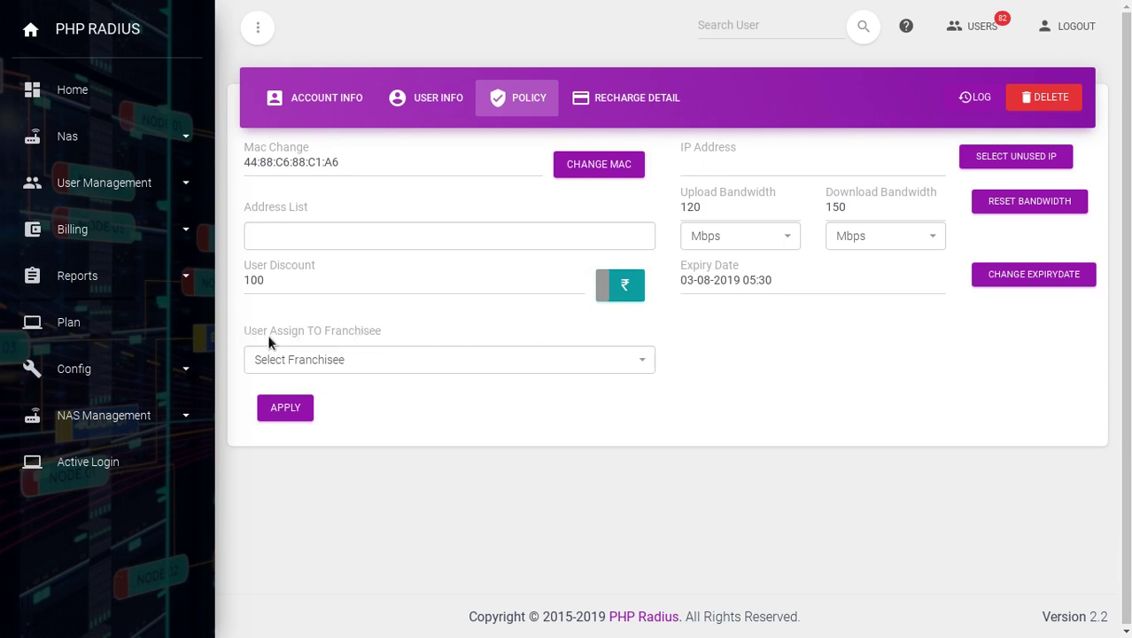
Look through the franchisees available for user assignment and keep the Select Franchisee placeholder.
click(376, 363)
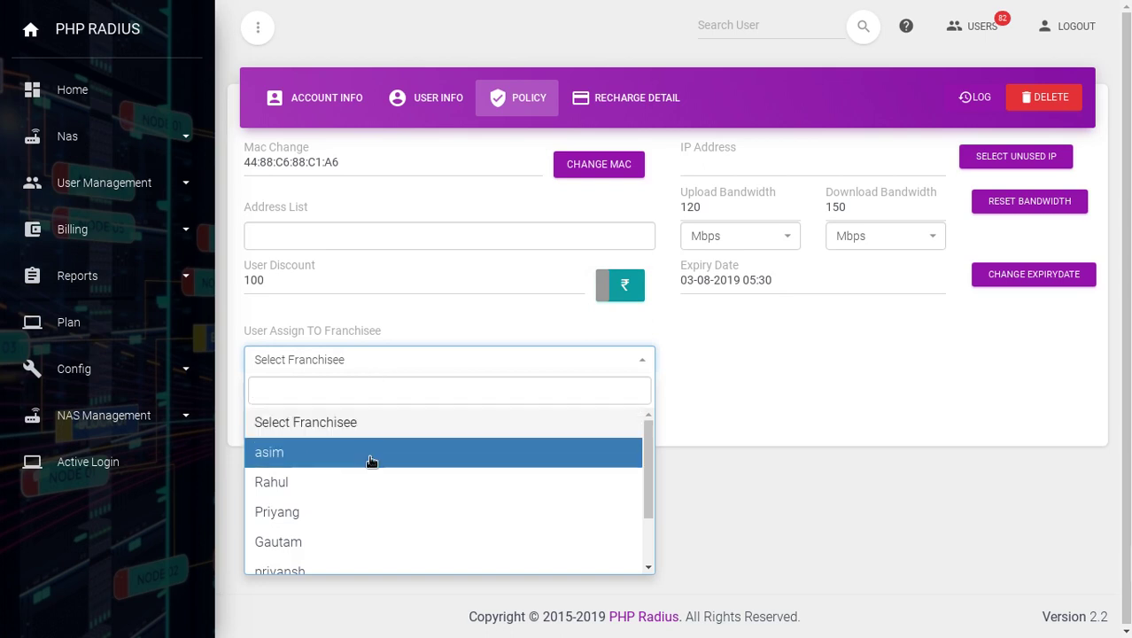
scroll(399, 470, down, 2)
scroll(400, 471, up, 2)
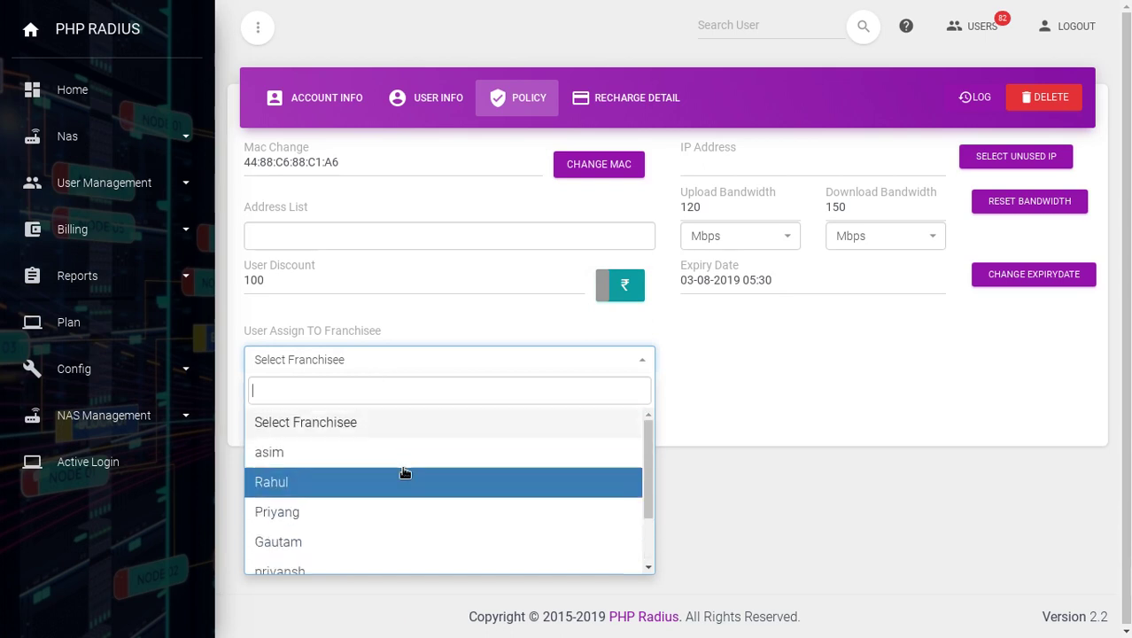
click(352, 424)
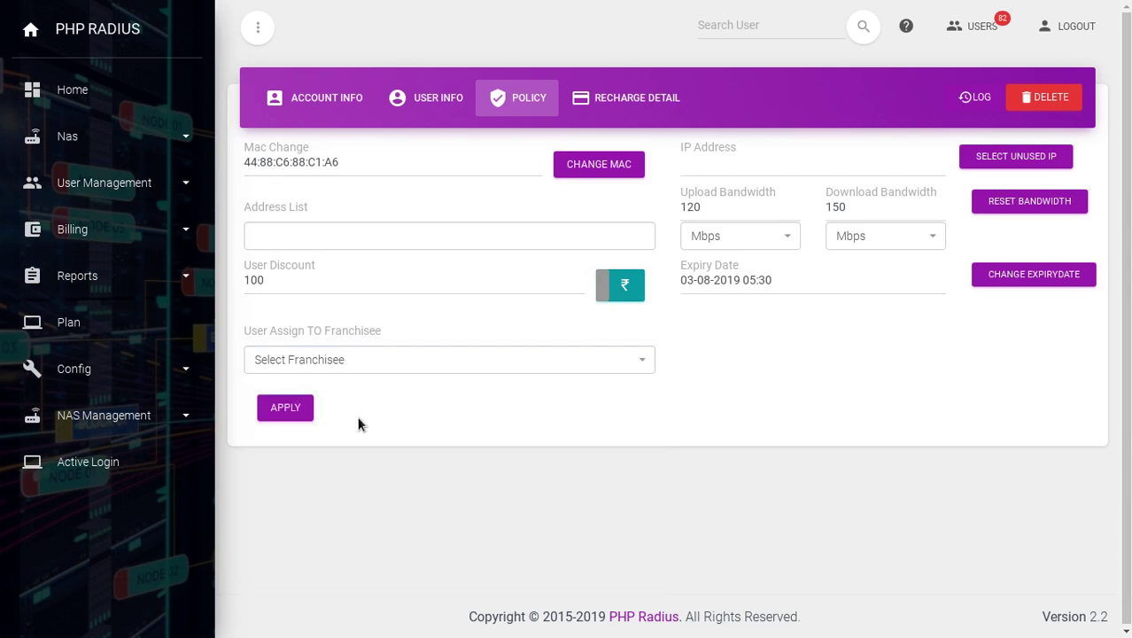
Enter 5.2.1.1 as the IP Address and view the dialog for selecting an unused IP.
click(708, 165)
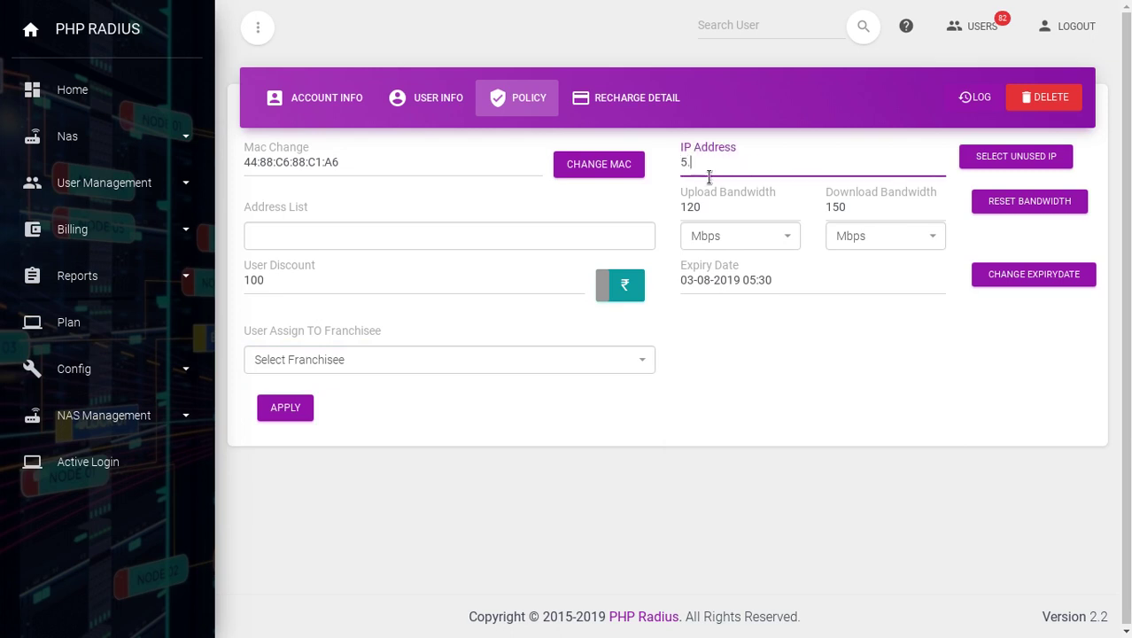
text(5.2.1.1)
click(975, 160)
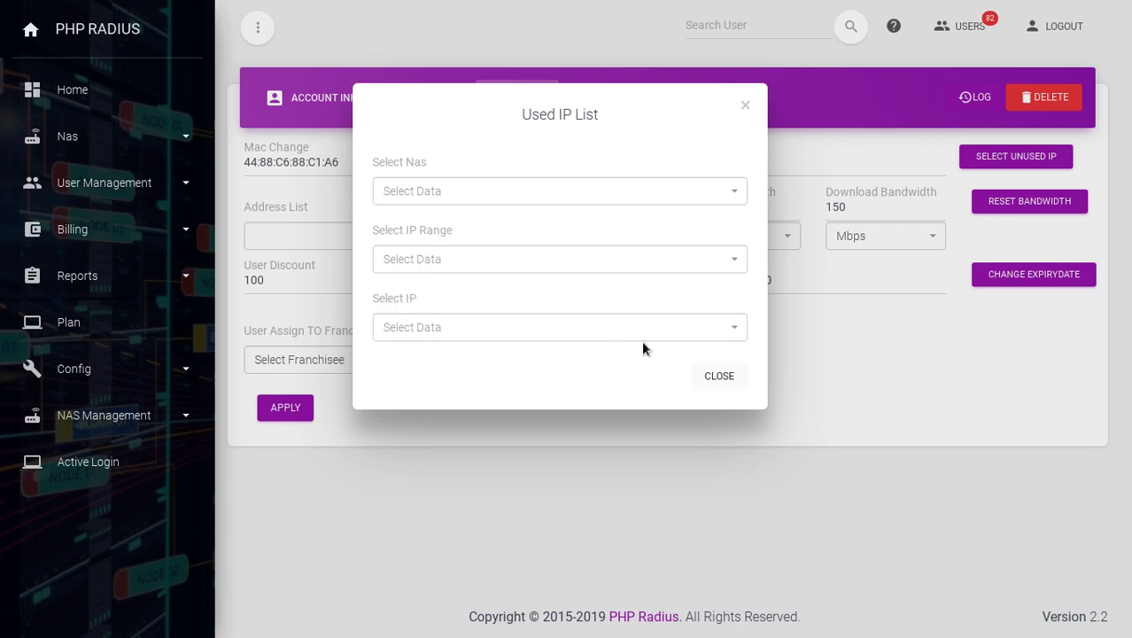
click(725, 377)
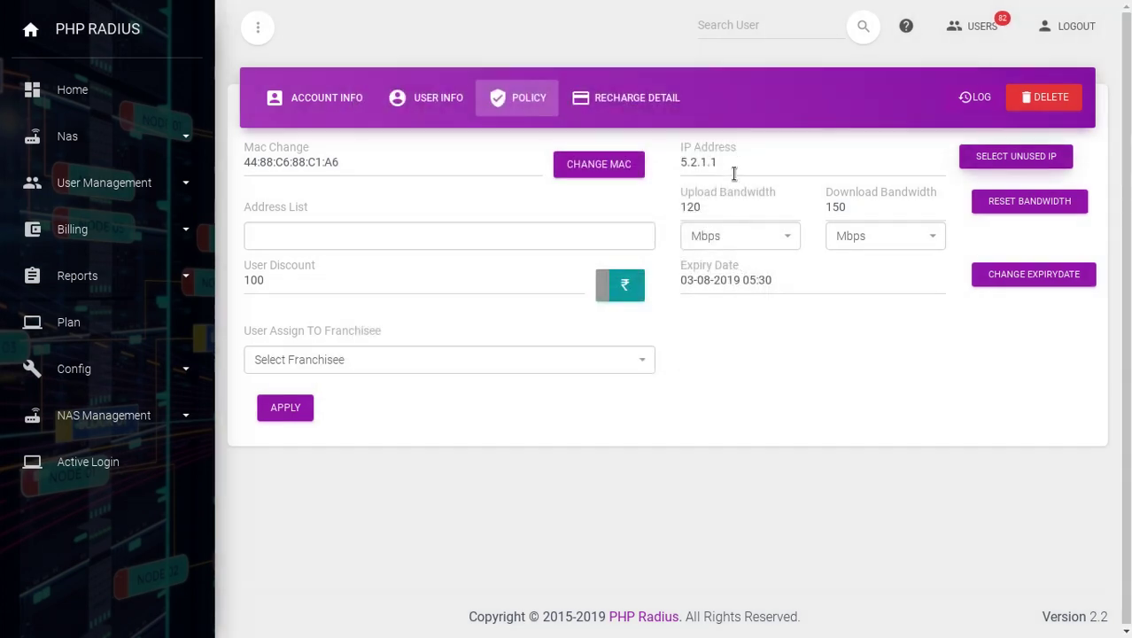
Clear the IP Address field.
click(734, 161)
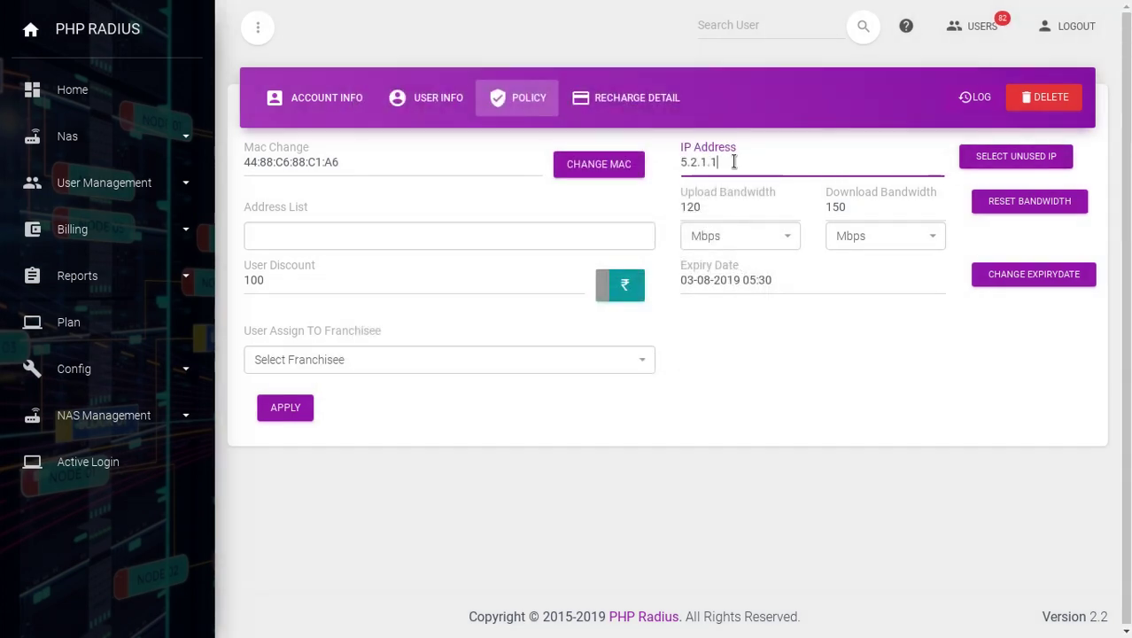
key(BackSpace)
key(BackSpace)
key(BackSpace)
key(BackSpace)
key(BackSpace)
key(BackSpace)
key(BackSpace)
Set the Upload Bandwidth to 115 with the unit Mbps.
click(720, 213)
key(BackSpace)
key(BackSpace)
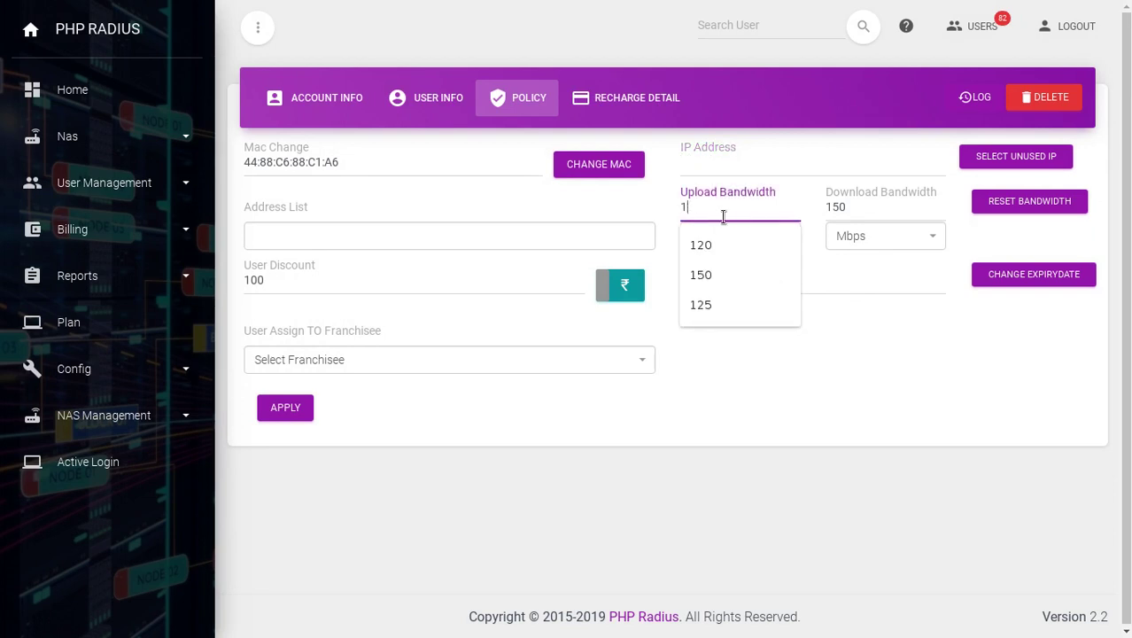
key(BackSpace)
text(115)
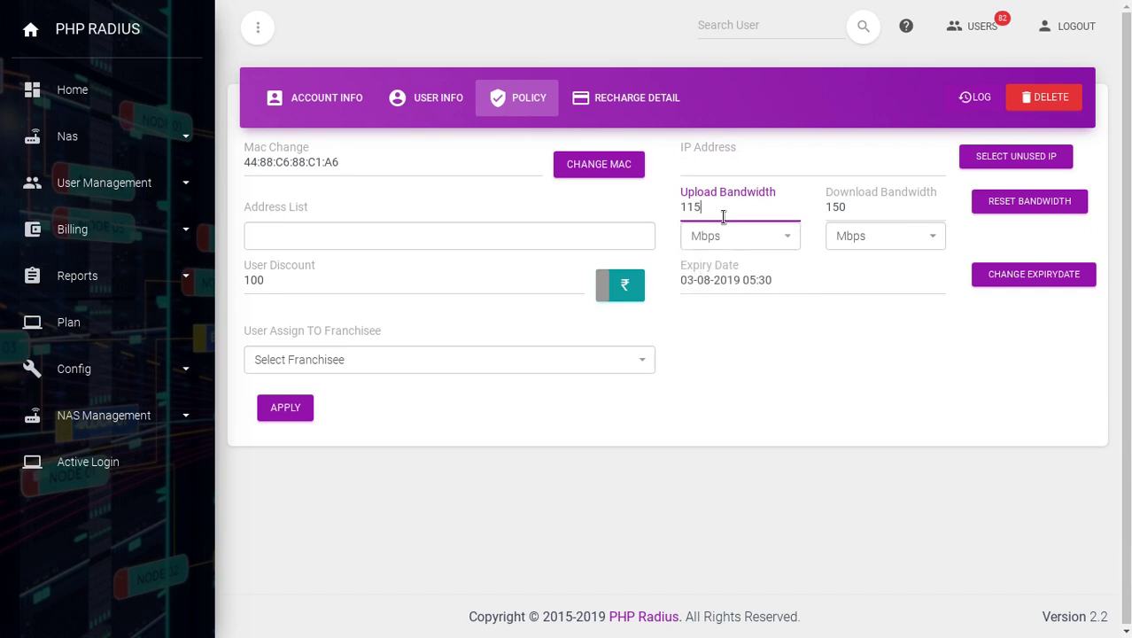
click(730, 241)
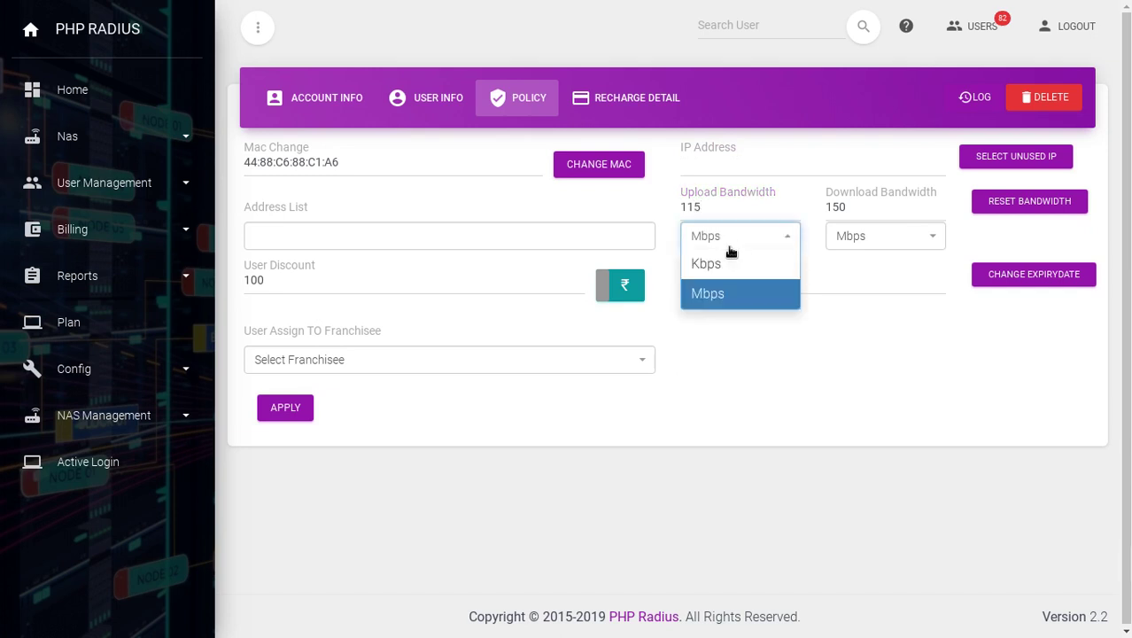
click(720, 293)
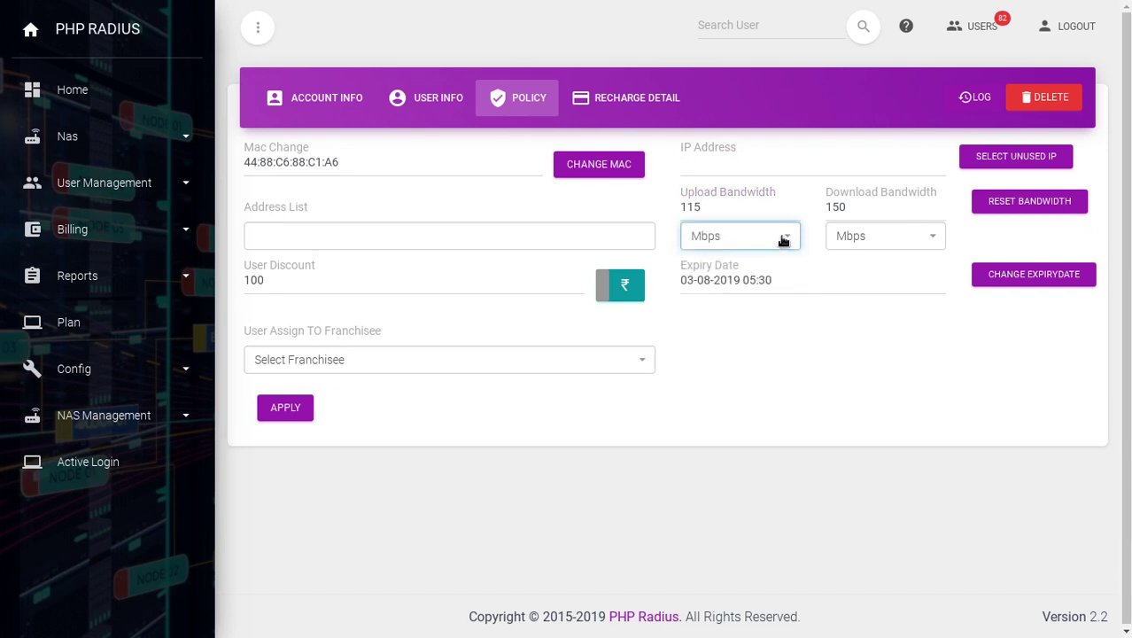
Change the Download Bandwidth to 125 and choose Mbps as its unit.
click(850, 209)
key(BackSpace)
key(BackSpace)
key(BackSpace)
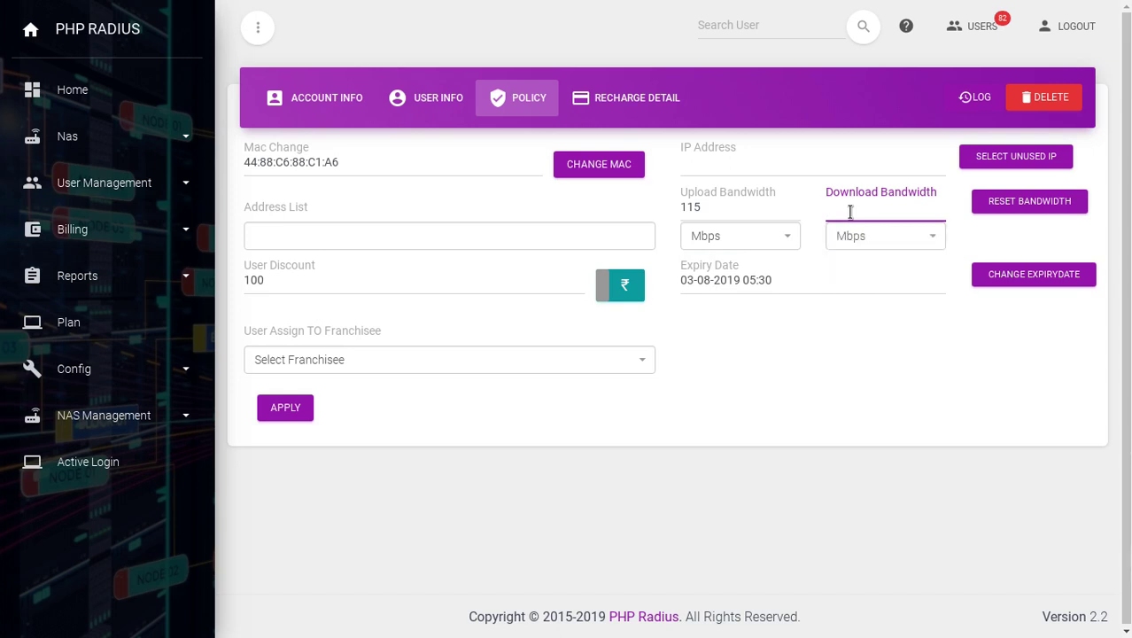
text(125)
click(852, 236)
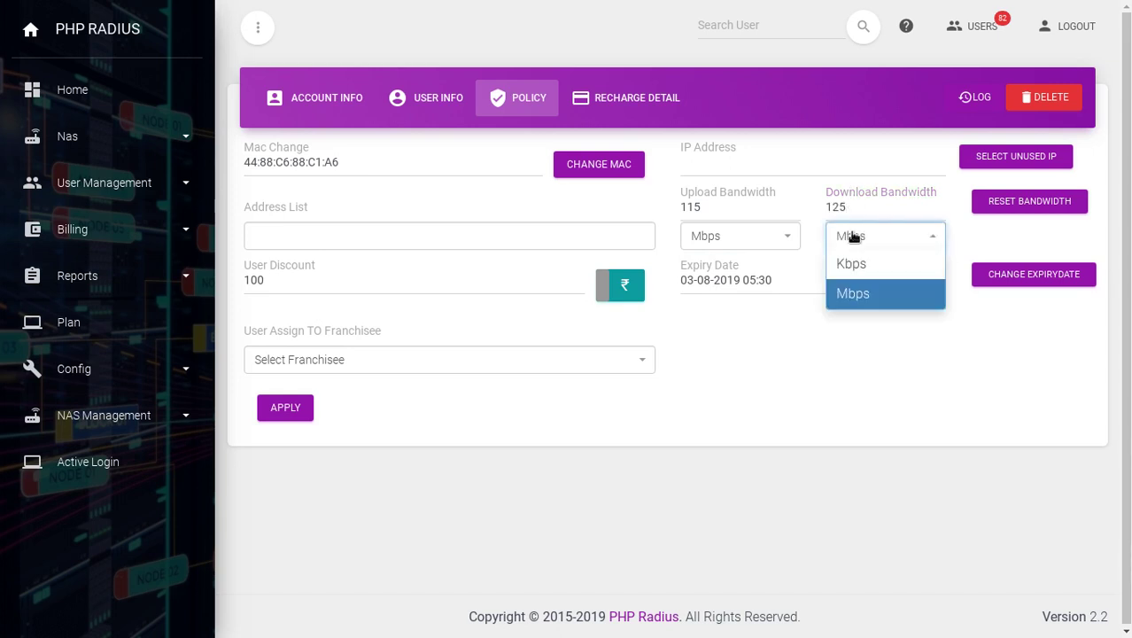
click(858, 292)
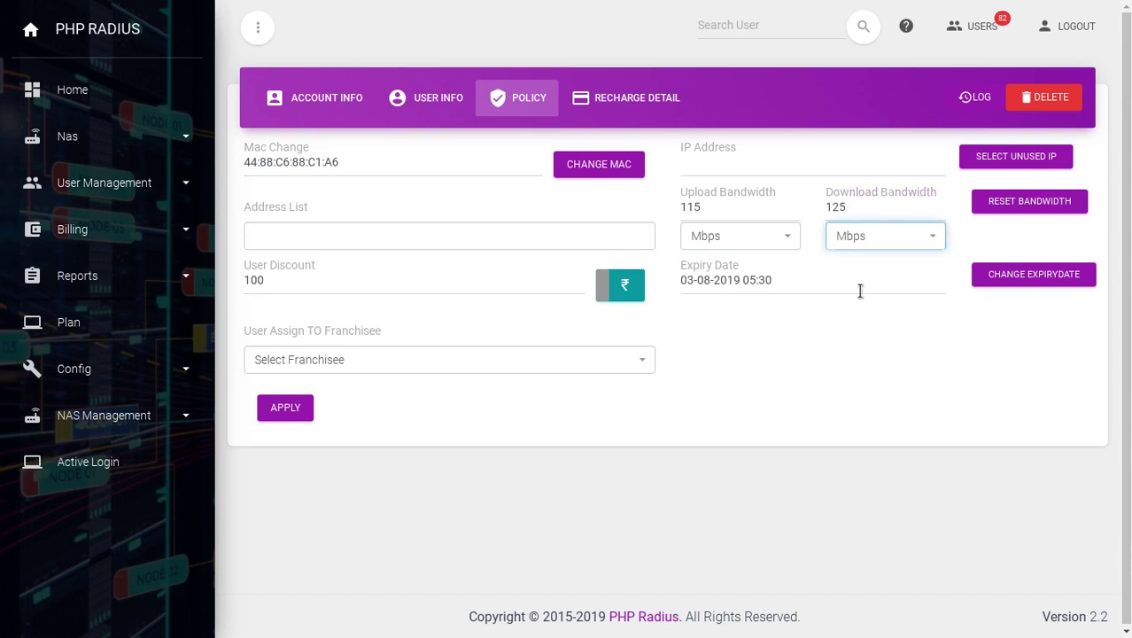
click(801, 252)
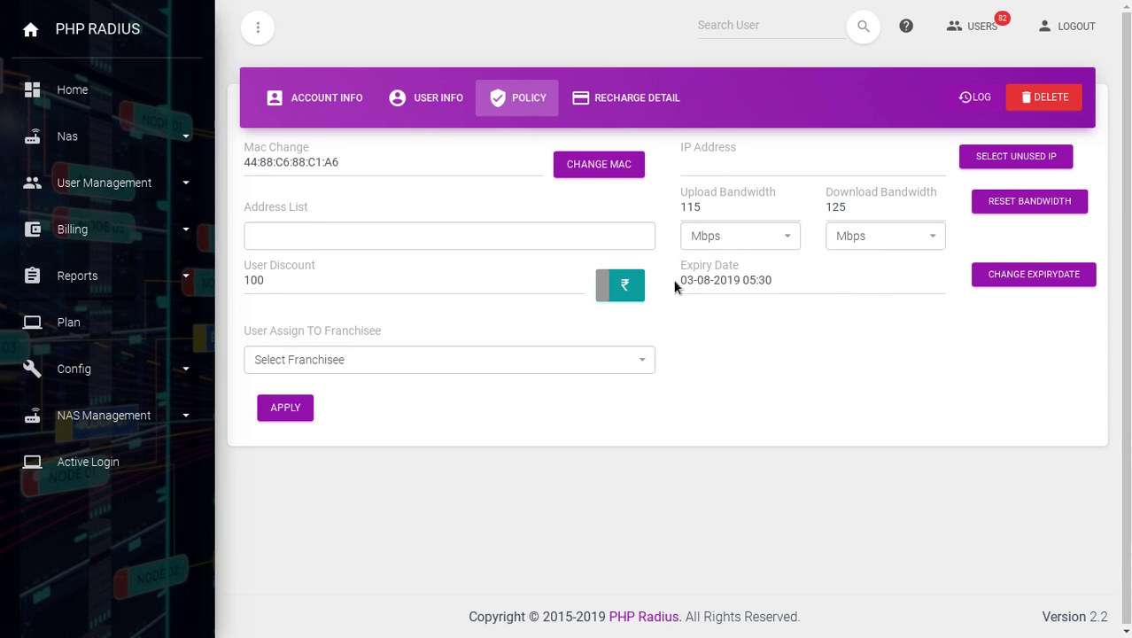
click(784, 281)
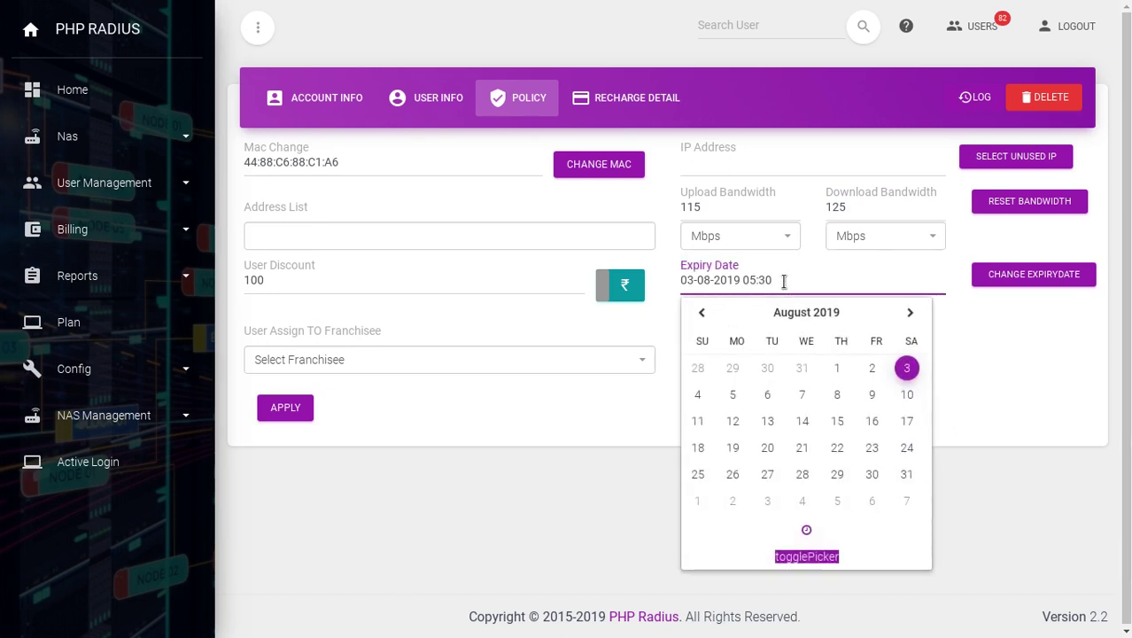
click(910, 314)
click(911, 315)
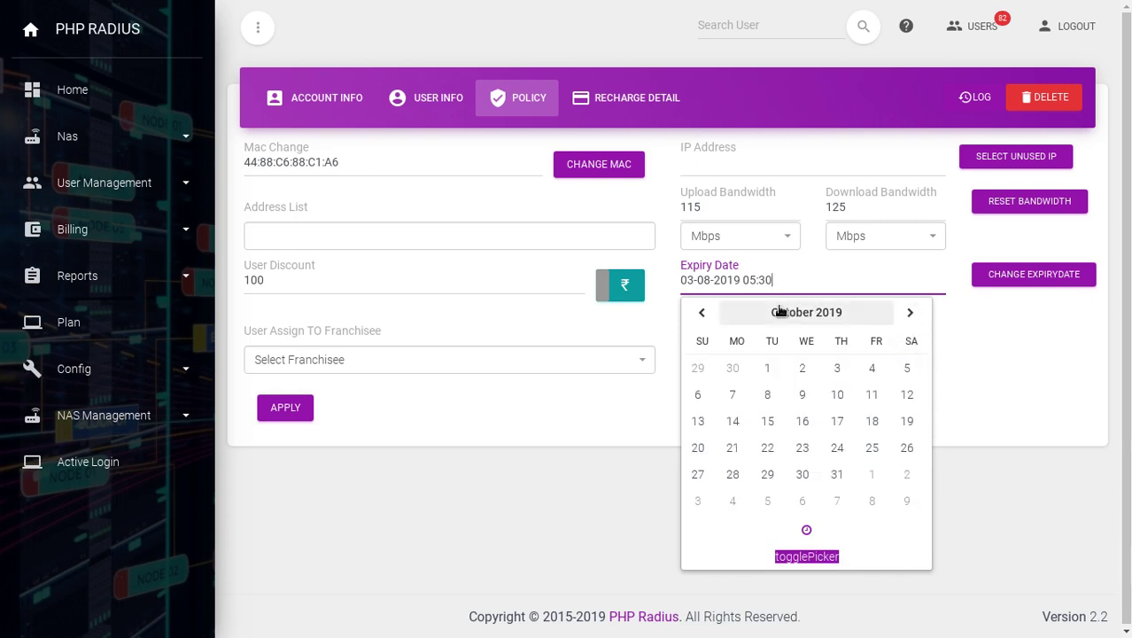
click(706, 314)
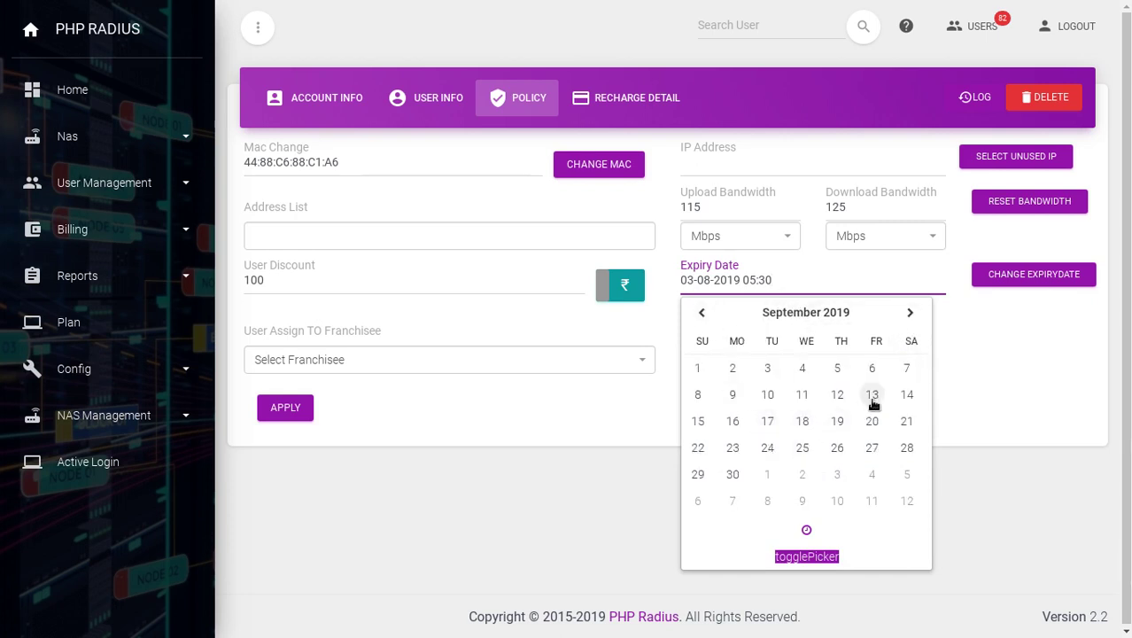
click(765, 400)
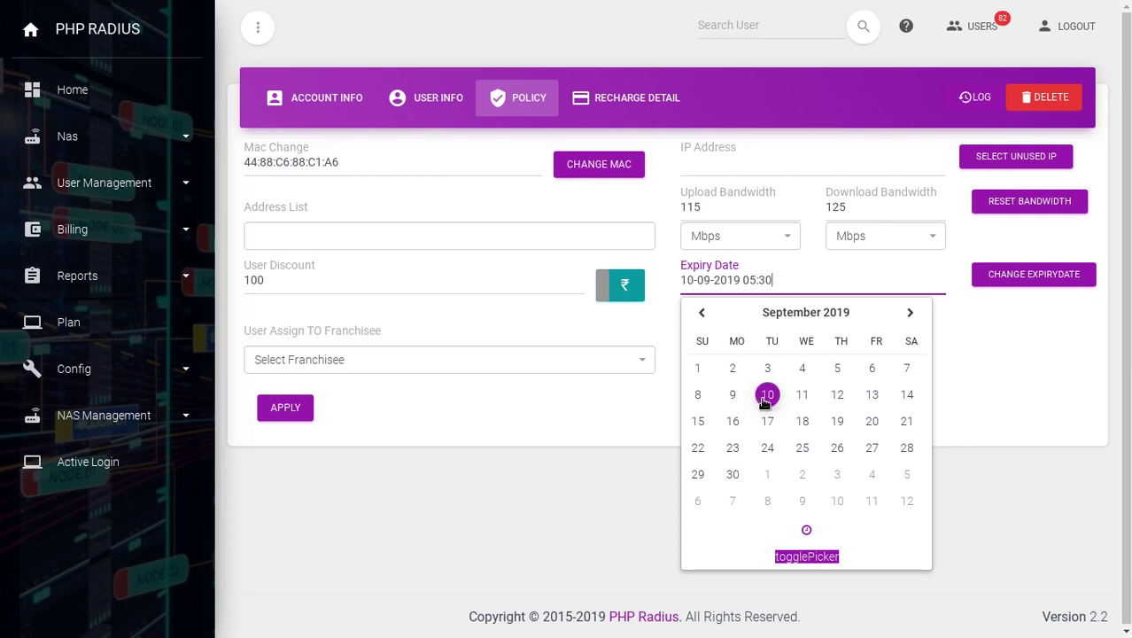
click(1021, 391)
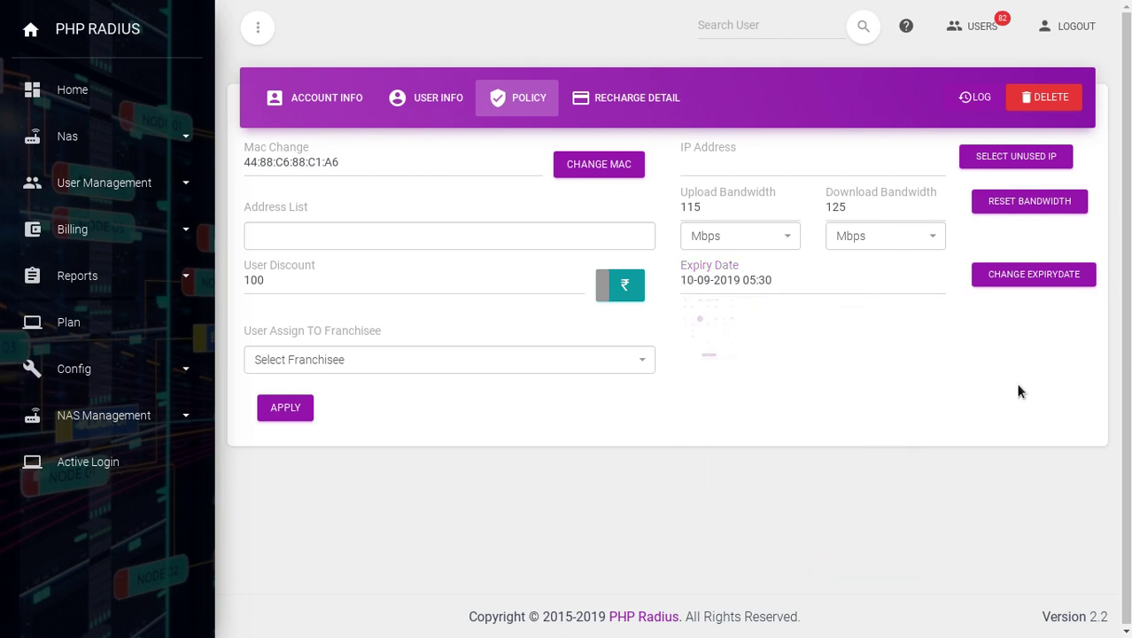
click(285, 409)
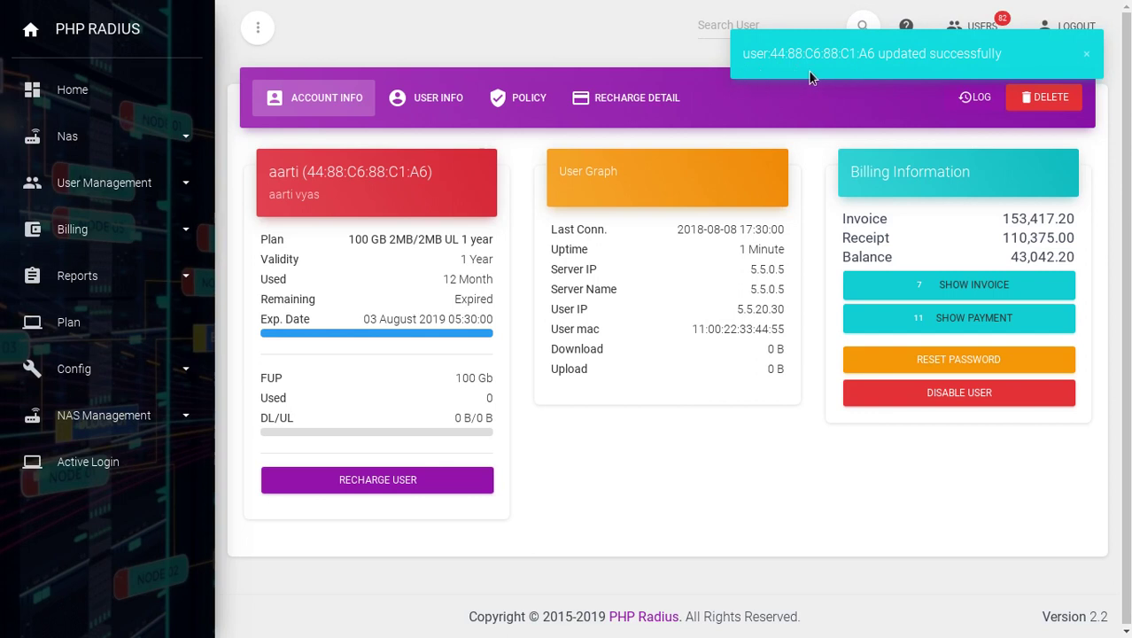
Return to the home dashboard, find the static IP user by first name, and open that account's policy settings.
click(113, 94)
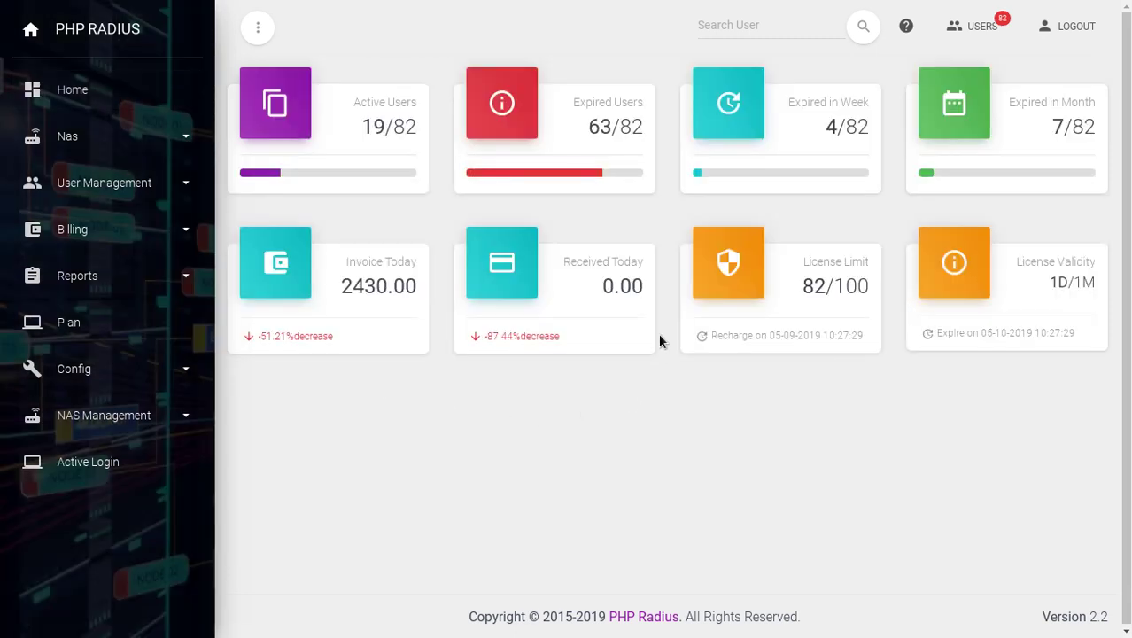
click(706, 37)
text(no)
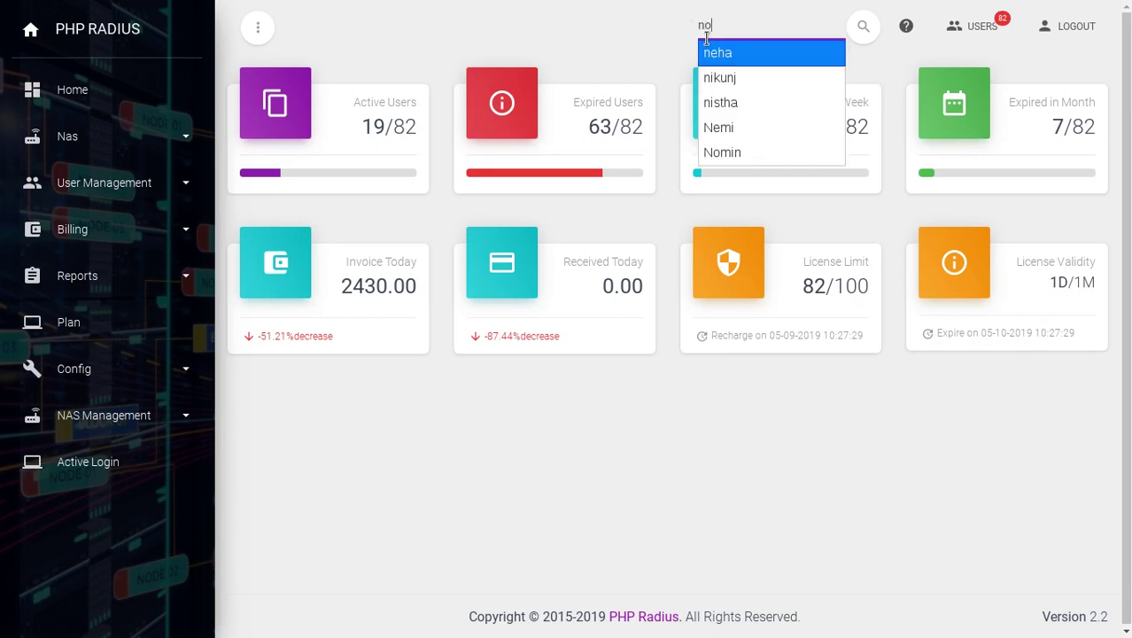
text(mib)
key(BackSpace)
text(n)
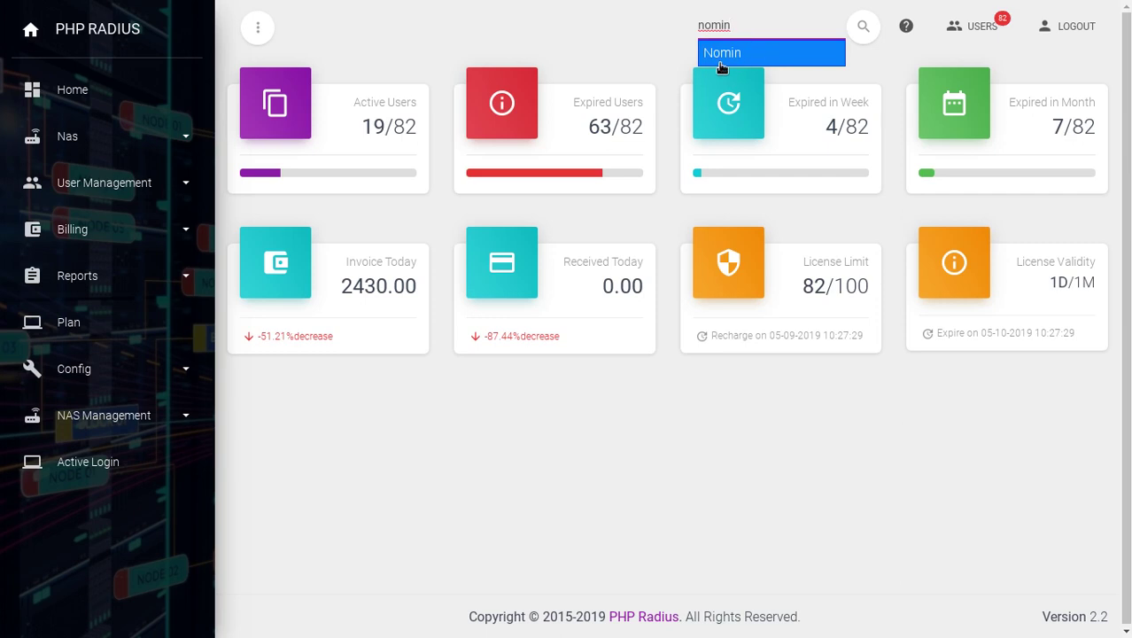
click(721, 56)
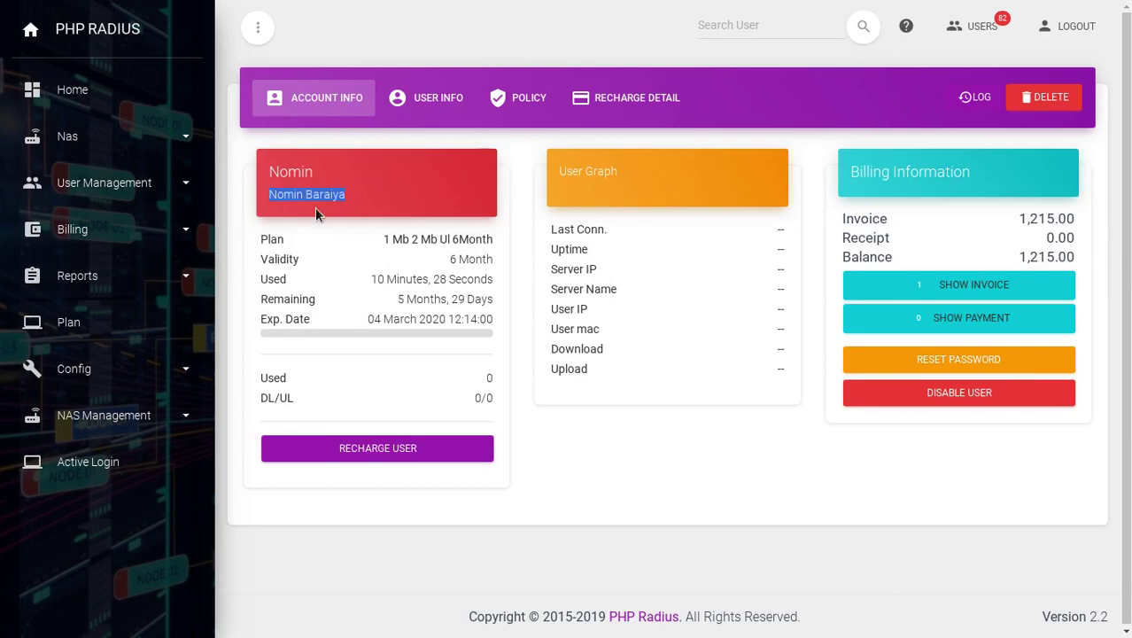
click(520, 99)
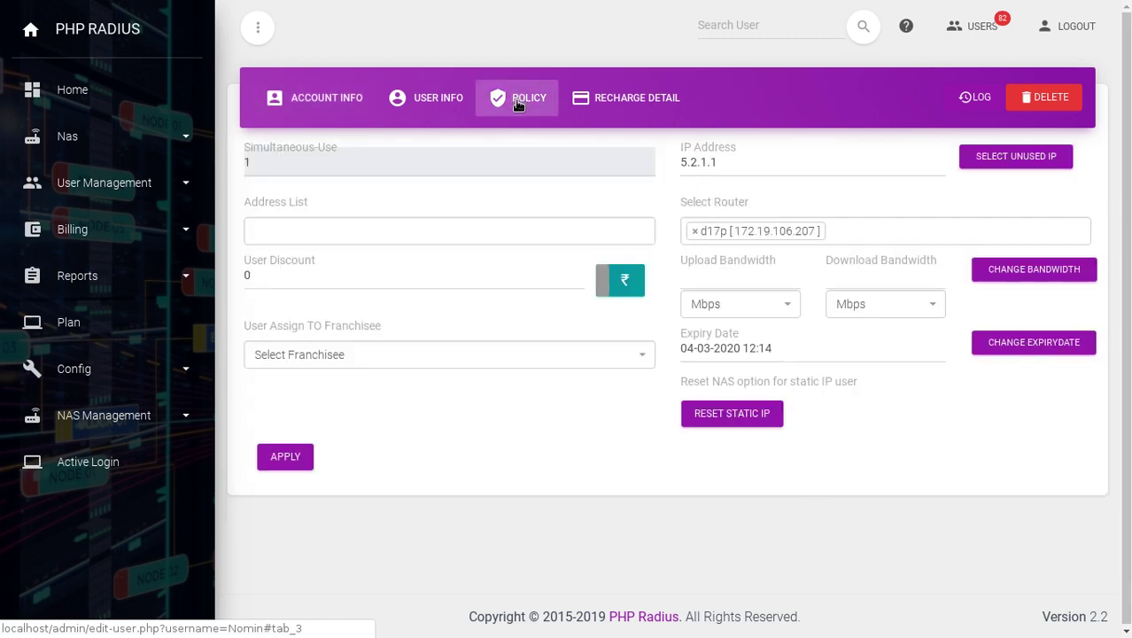
Set this user's User Discount to 15 as a percentage.
click(291, 171)
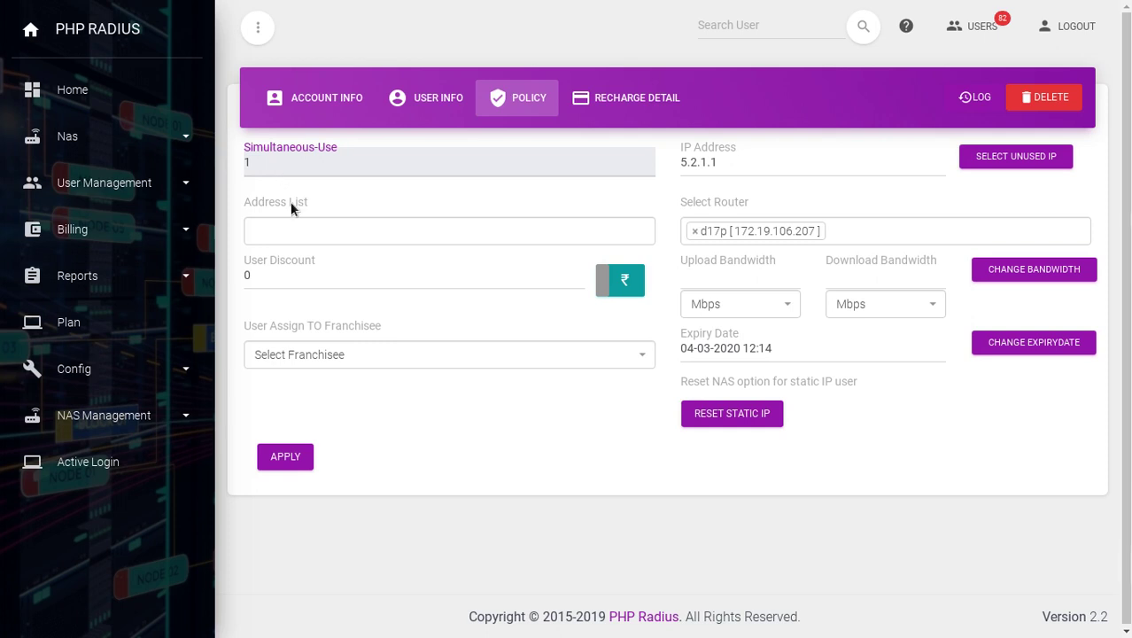
click(284, 201)
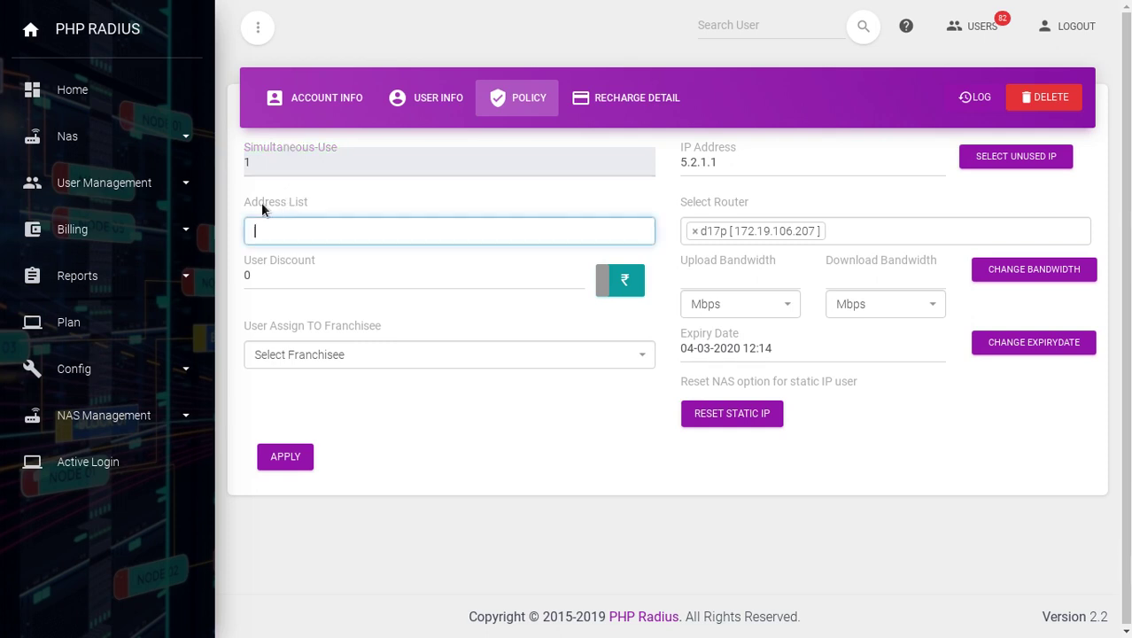
click(269, 282)
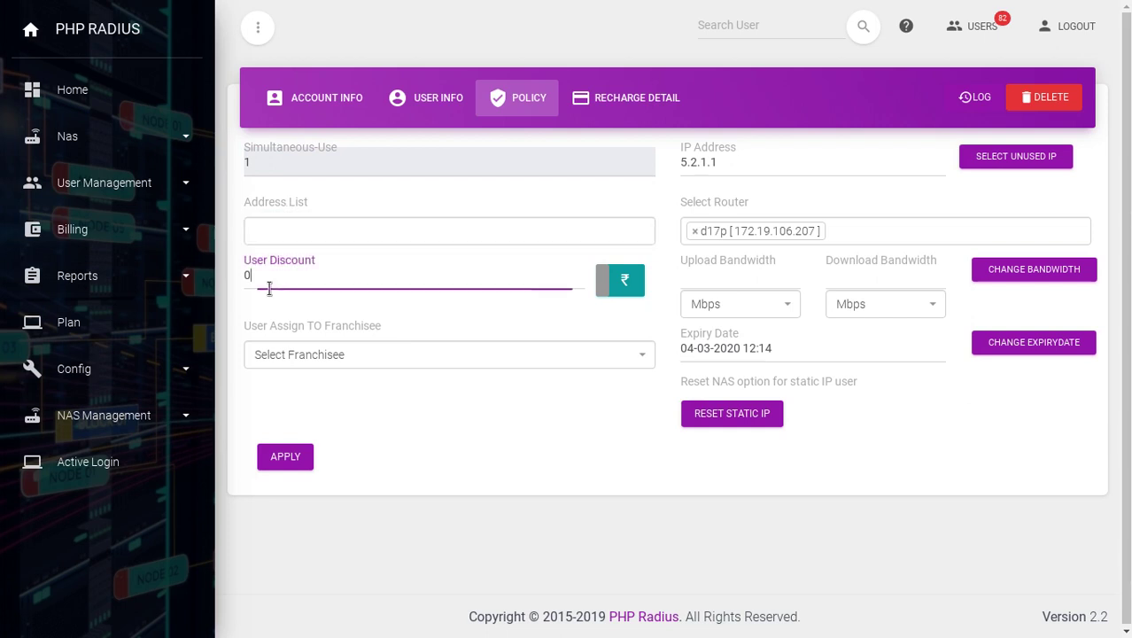
key(BackSpace)
text(15)
click(619, 294)
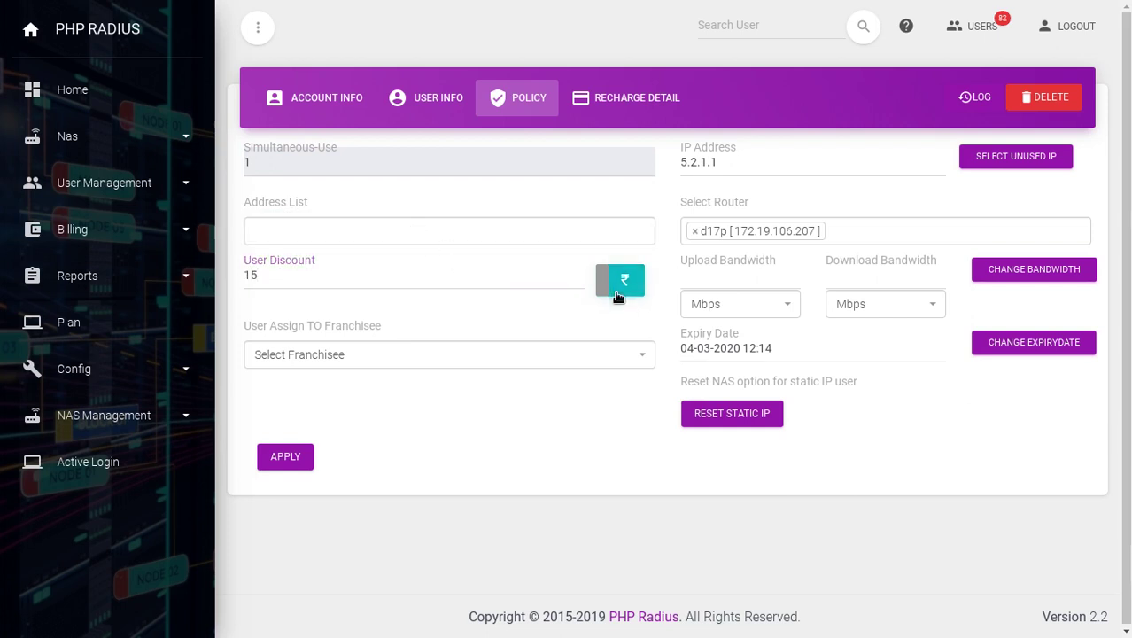
click(620, 294)
click(621, 297)
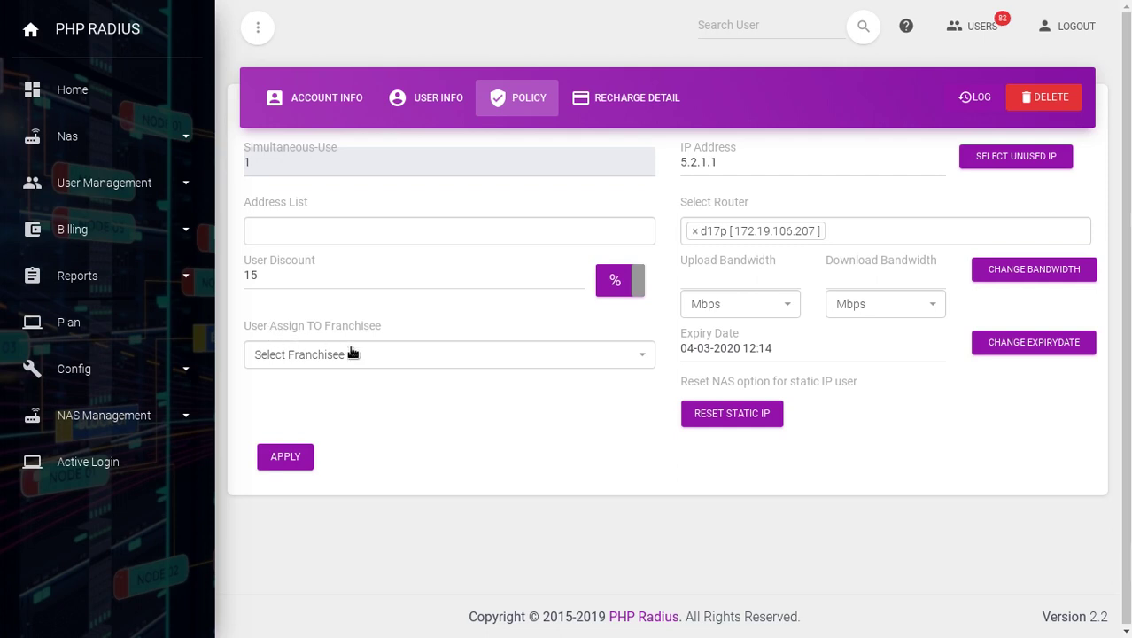
Review the franchisees available for assigning this user, leaving the franchisee selection empty.
click(377, 360)
scroll(358, 531, down, 2)
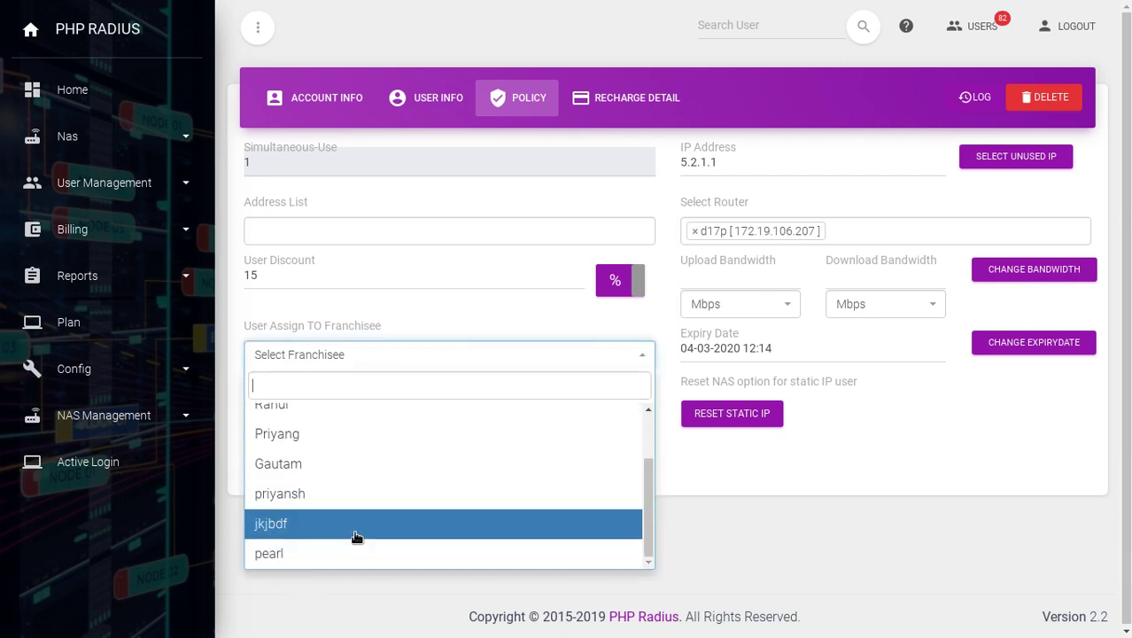
scroll(357, 522, up, 2)
click(337, 418)
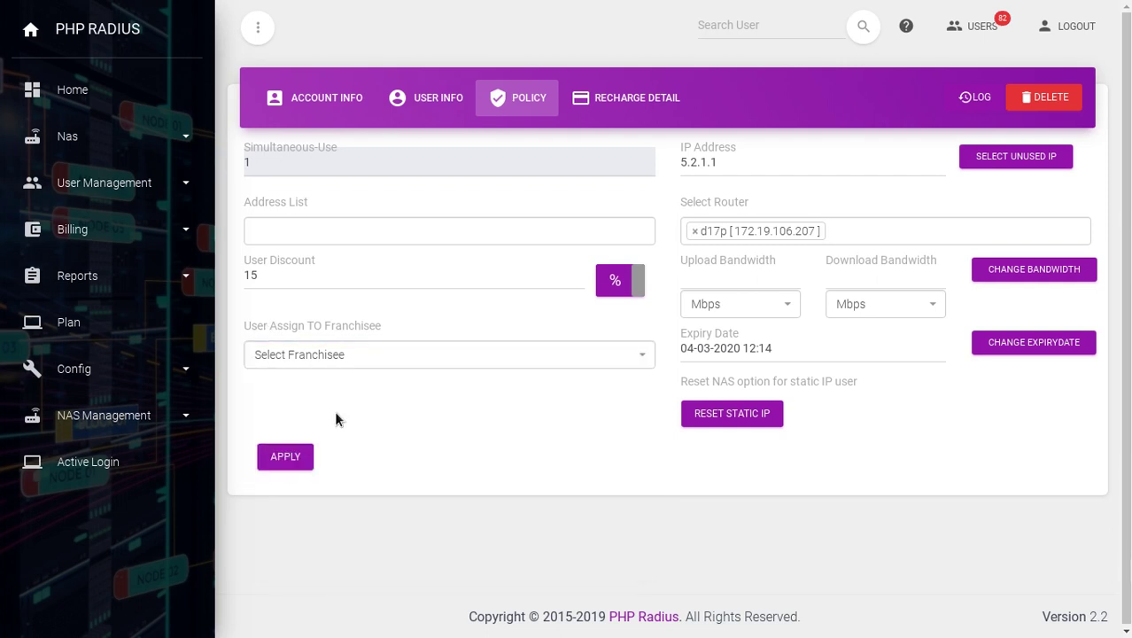
Set the IP Address to 5.2.11.1, and view the unused IP selection dialog without picking anything.
click(734, 169)
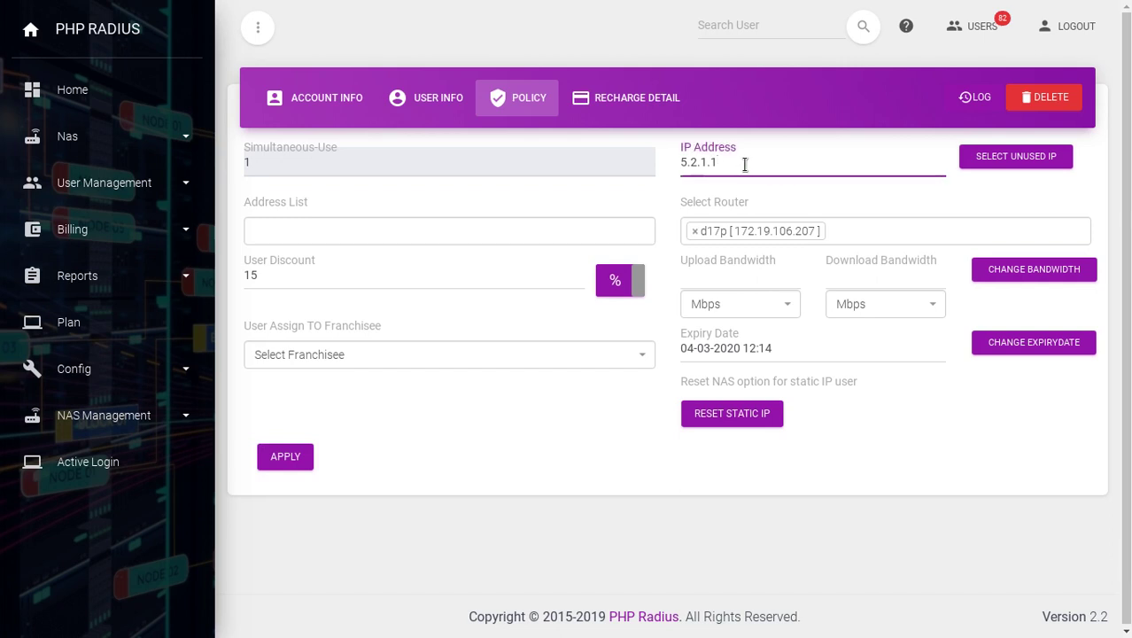
key(BackSpace)
key(BackSpace)
key(BackSpace)
key(BackSpace)
key(BackSpace)
key(BackSpace)
key(BackSpace)
text(5.2.11)
click(1017, 158)
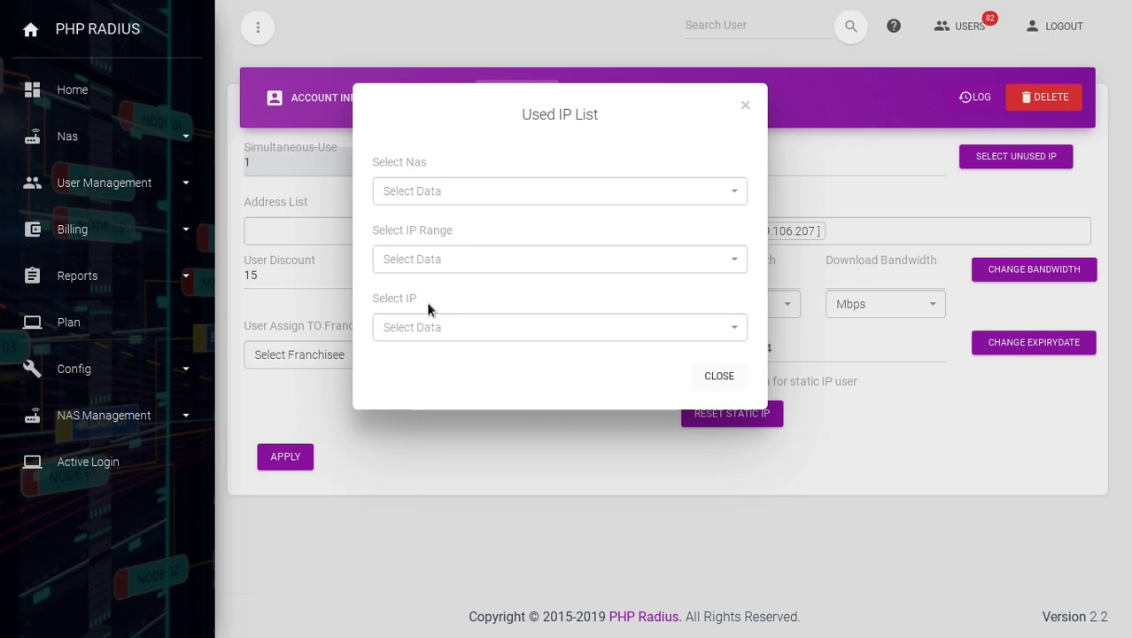
click(723, 386)
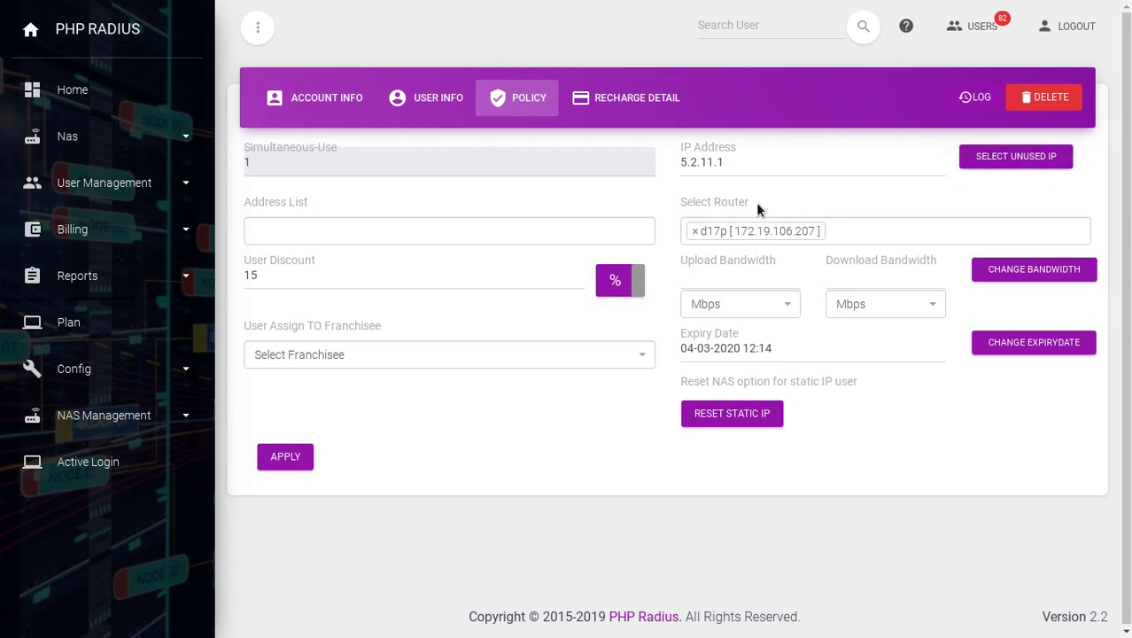
click(897, 233)
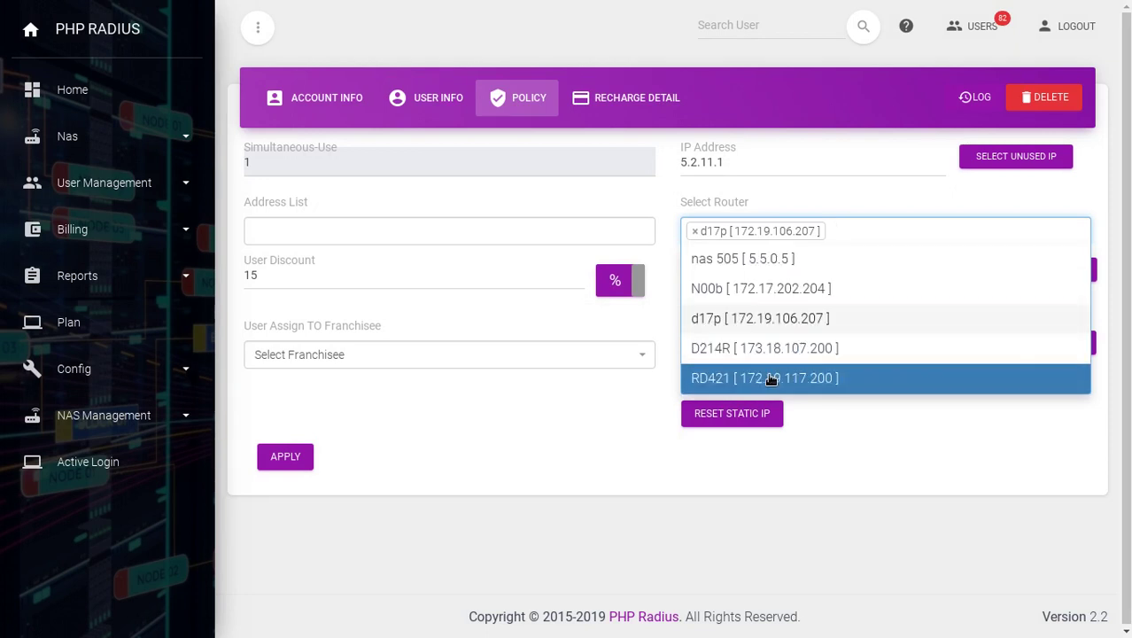
click(691, 349)
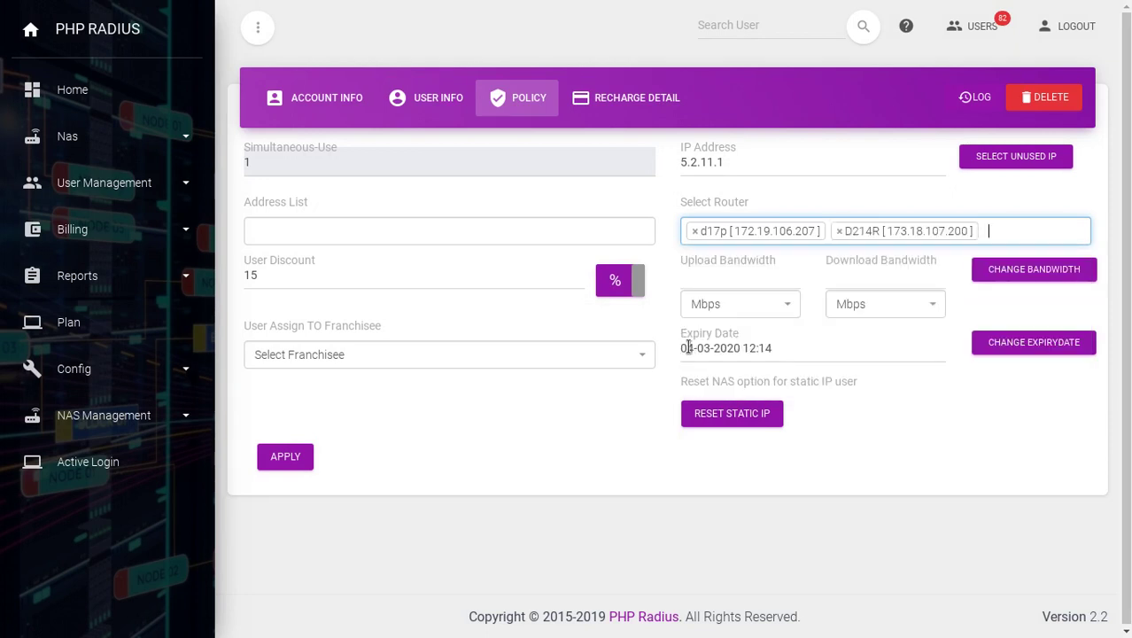
click(702, 274)
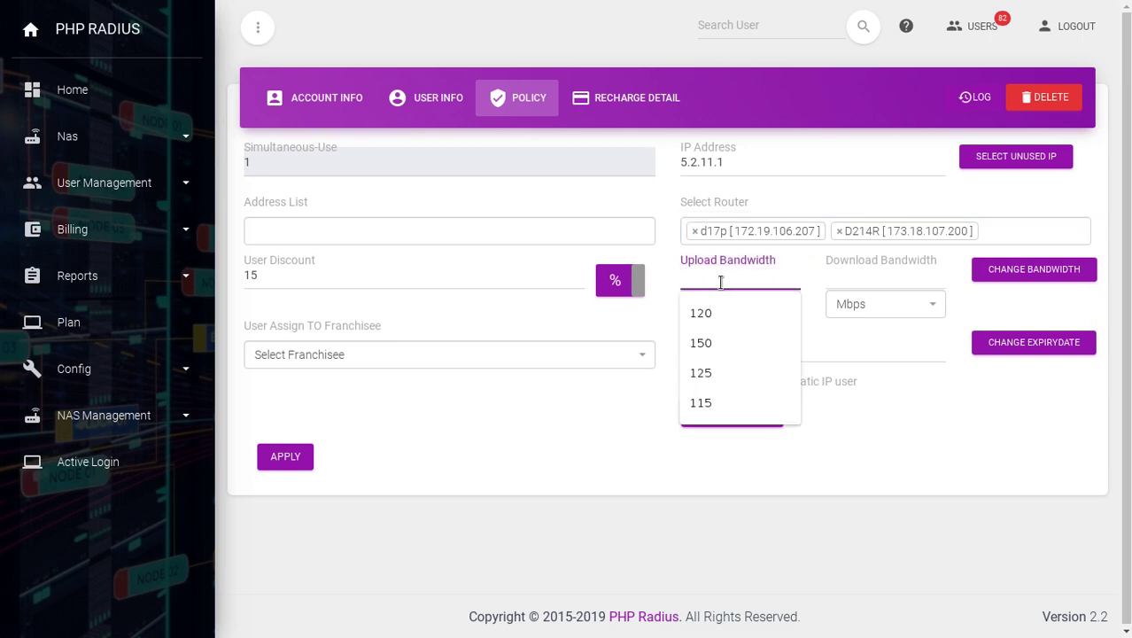
text(150)
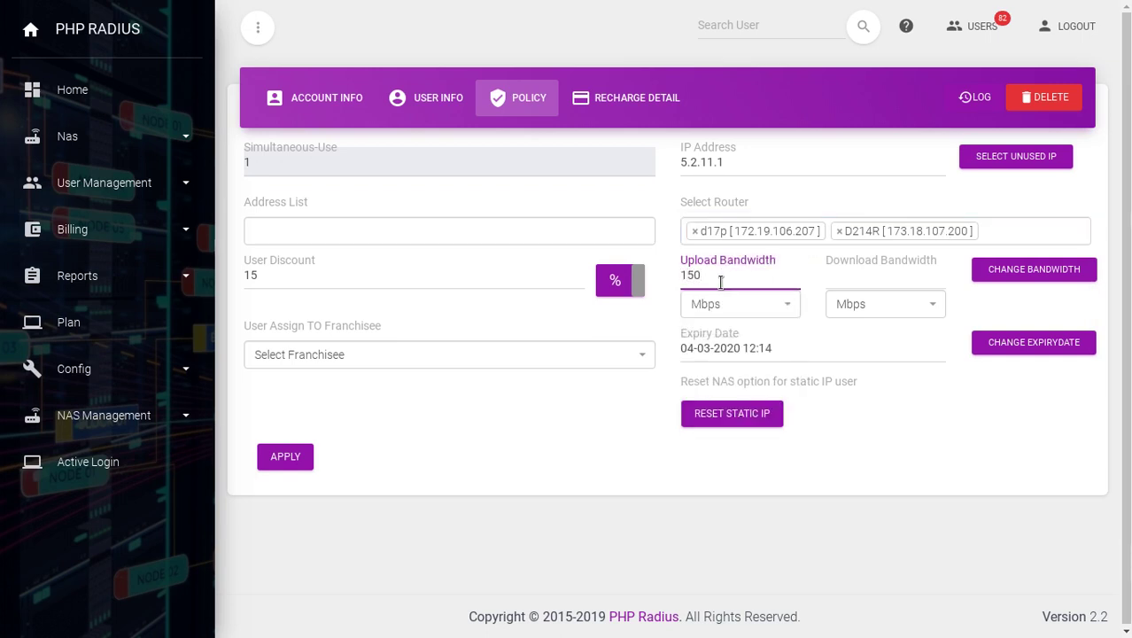
click(722, 305)
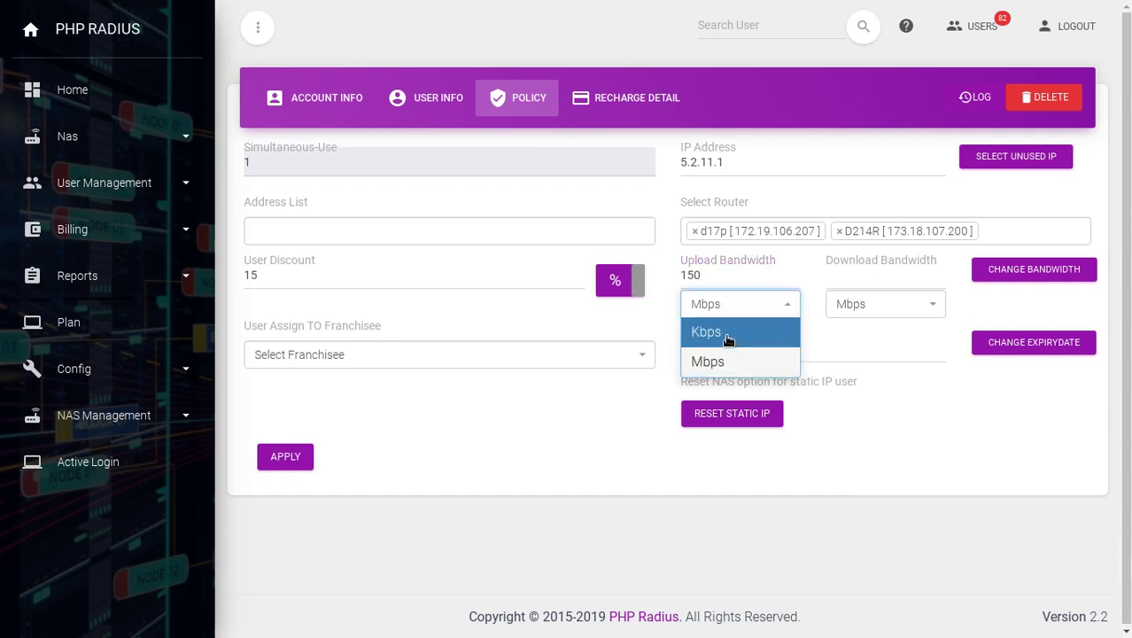
click(728, 360)
Set the Download Bandwidth to 150 with Mbps as its unit.
click(834, 275)
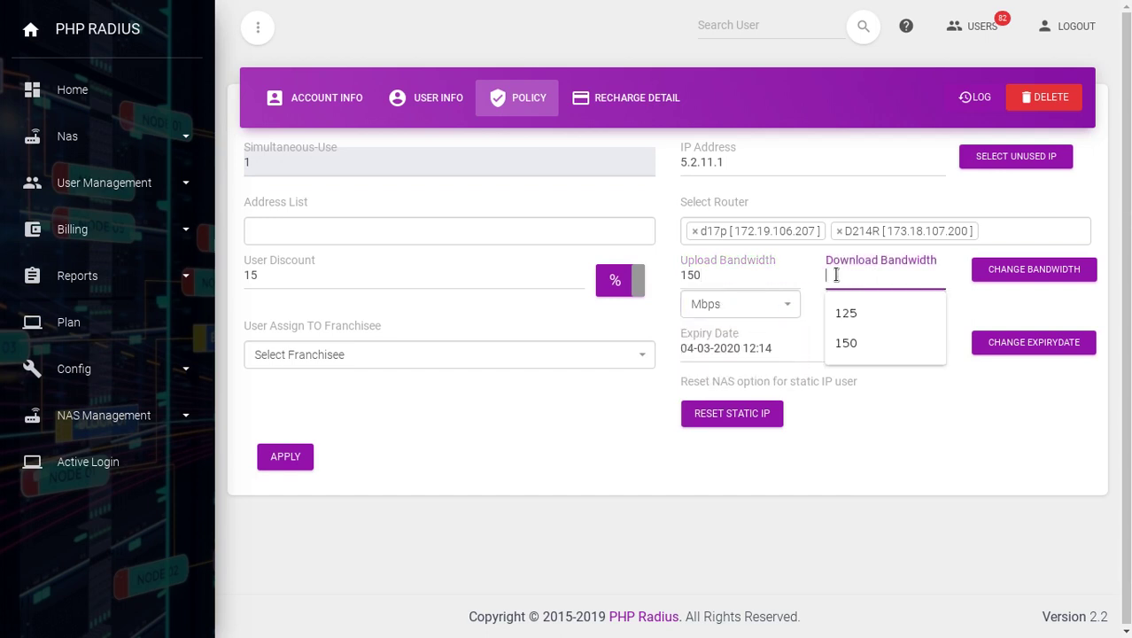
text(150)
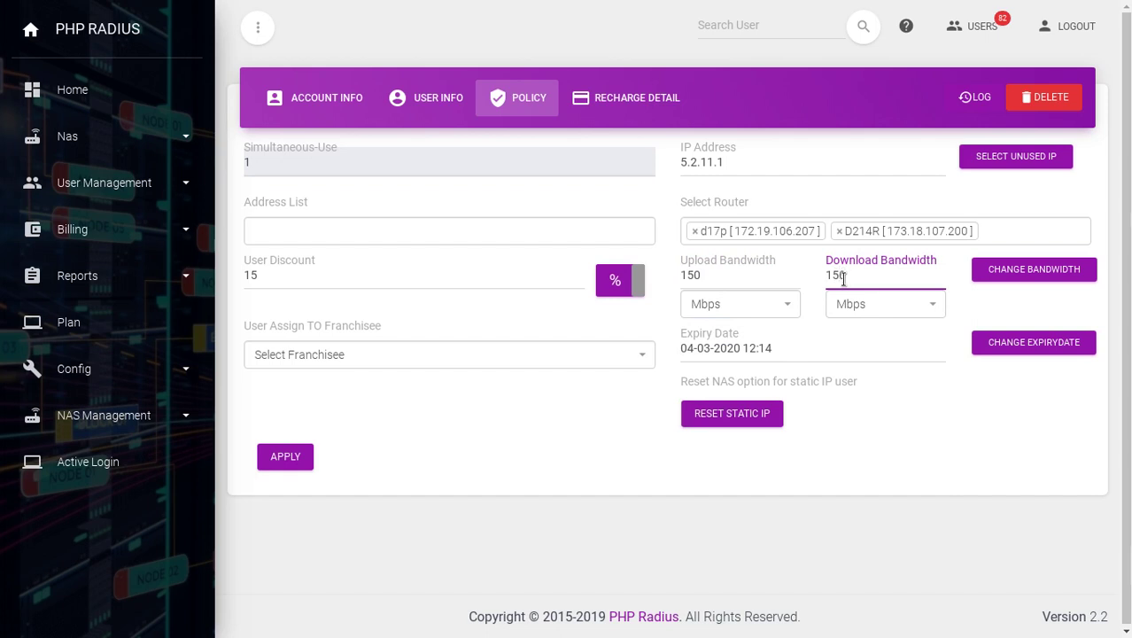
click(870, 312)
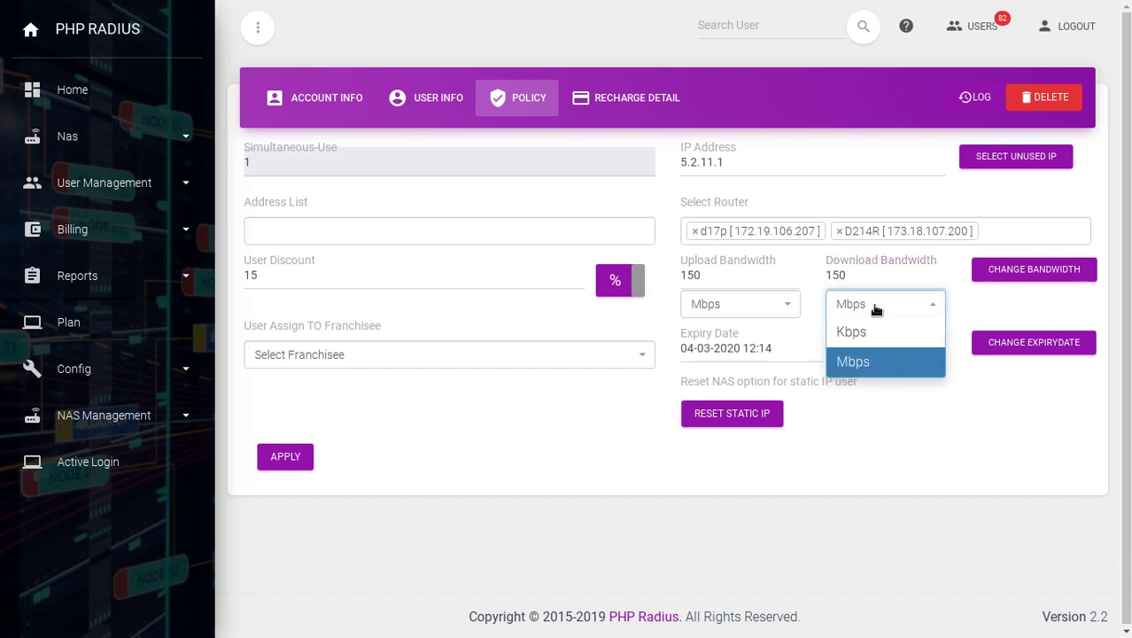
click(875, 363)
click(971, 314)
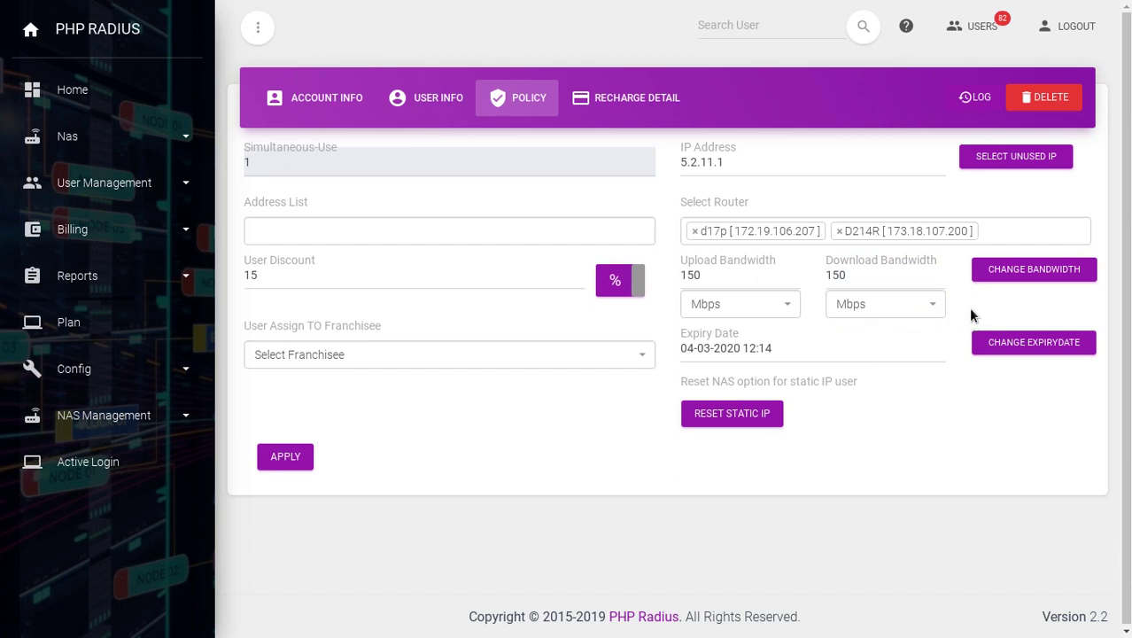
click(829, 353)
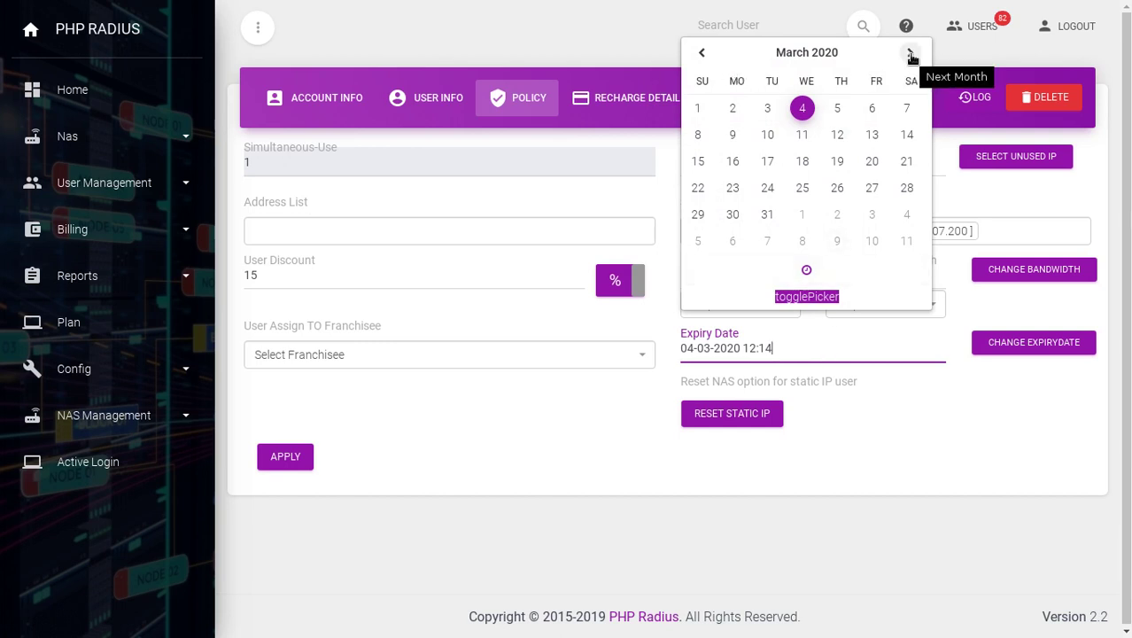
click(701, 53)
click(701, 53)
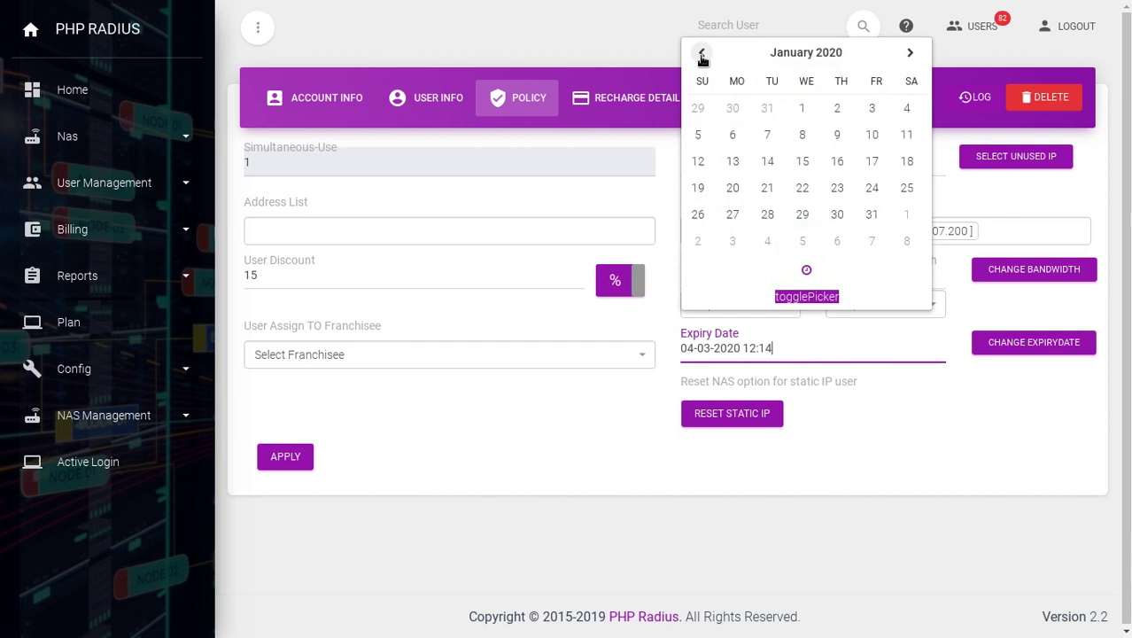
click(701, 53)
click(701, 54)
click(701, 53)
click(701, 53)
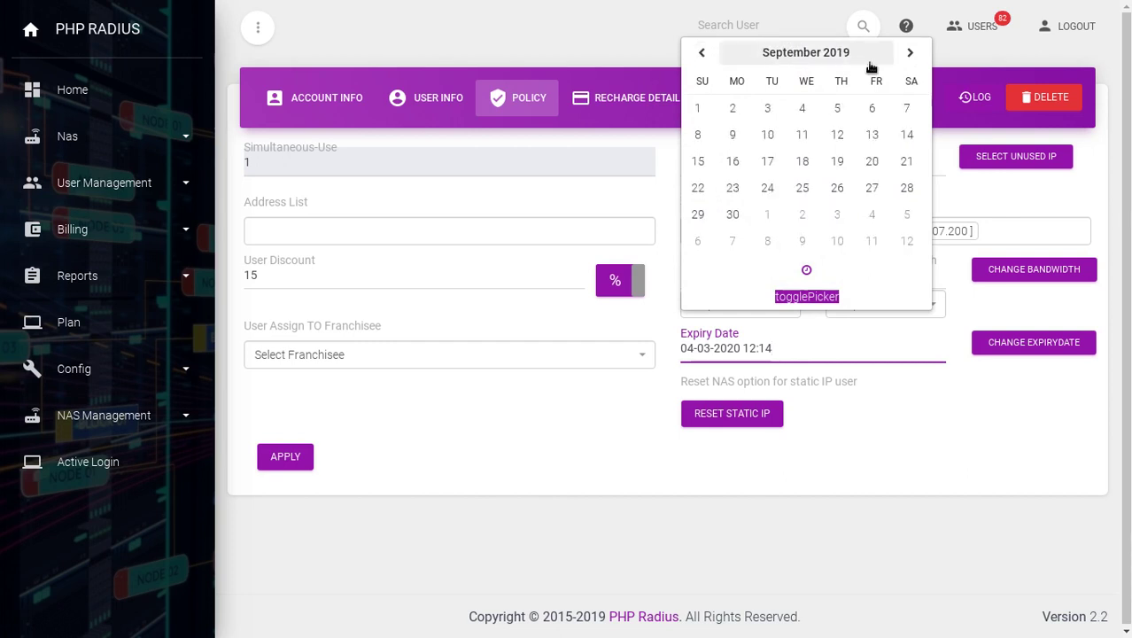
click(906, 187)
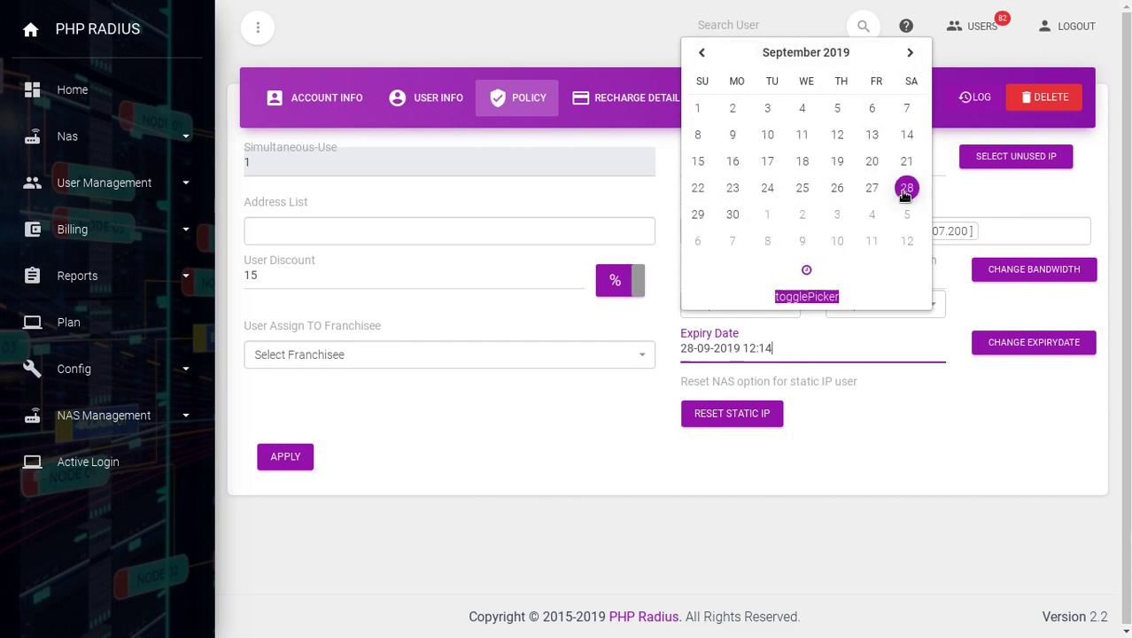
click(900, 414)
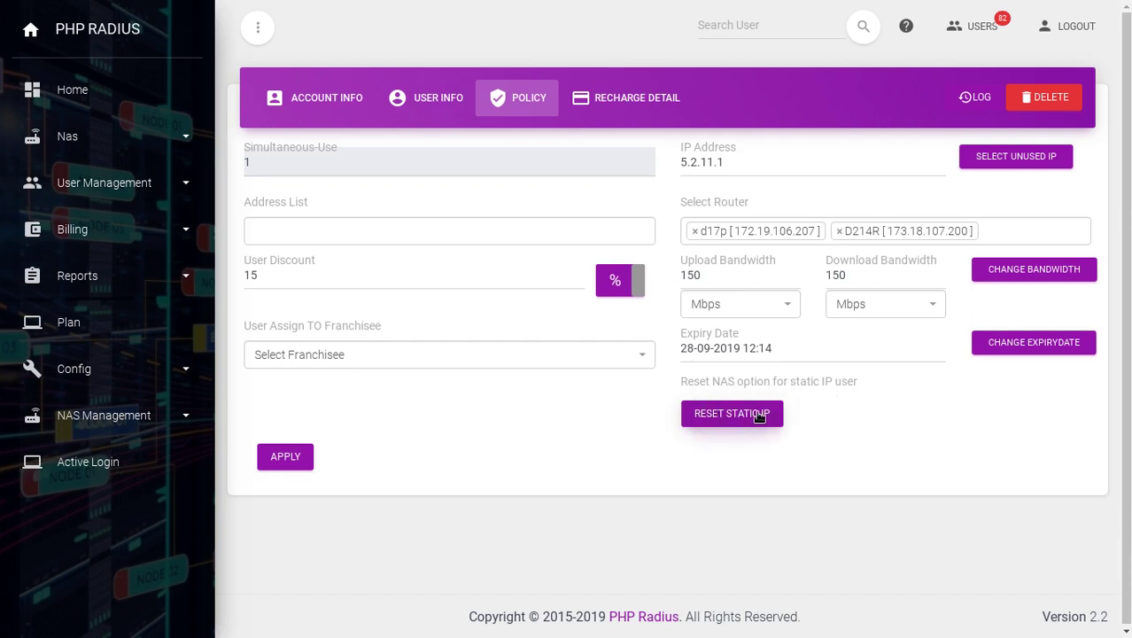
click(286, 461)
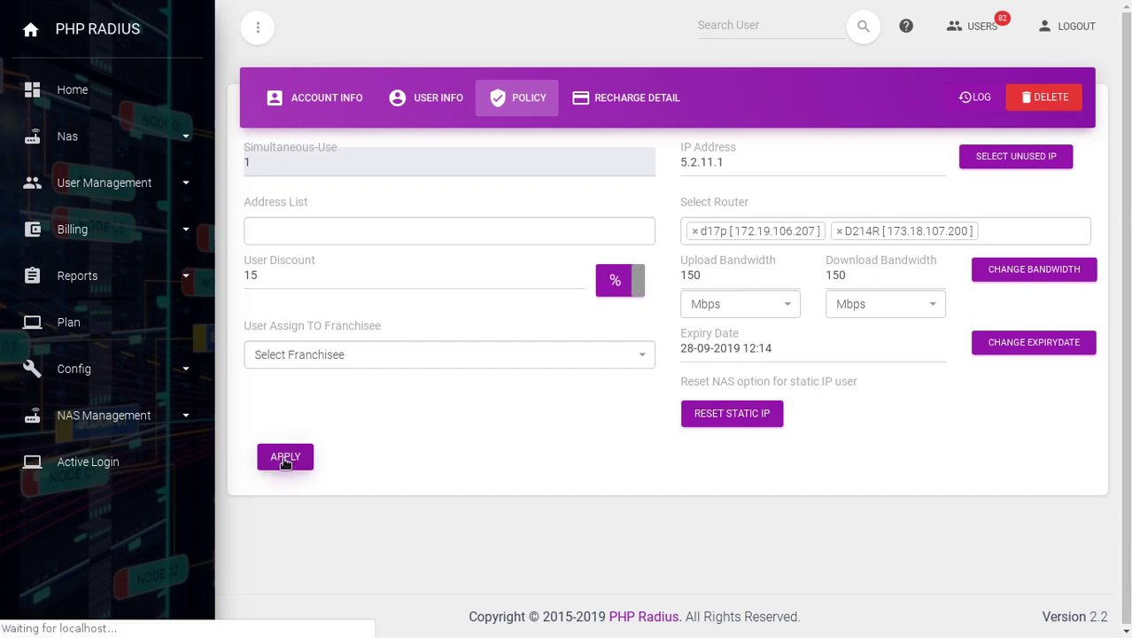